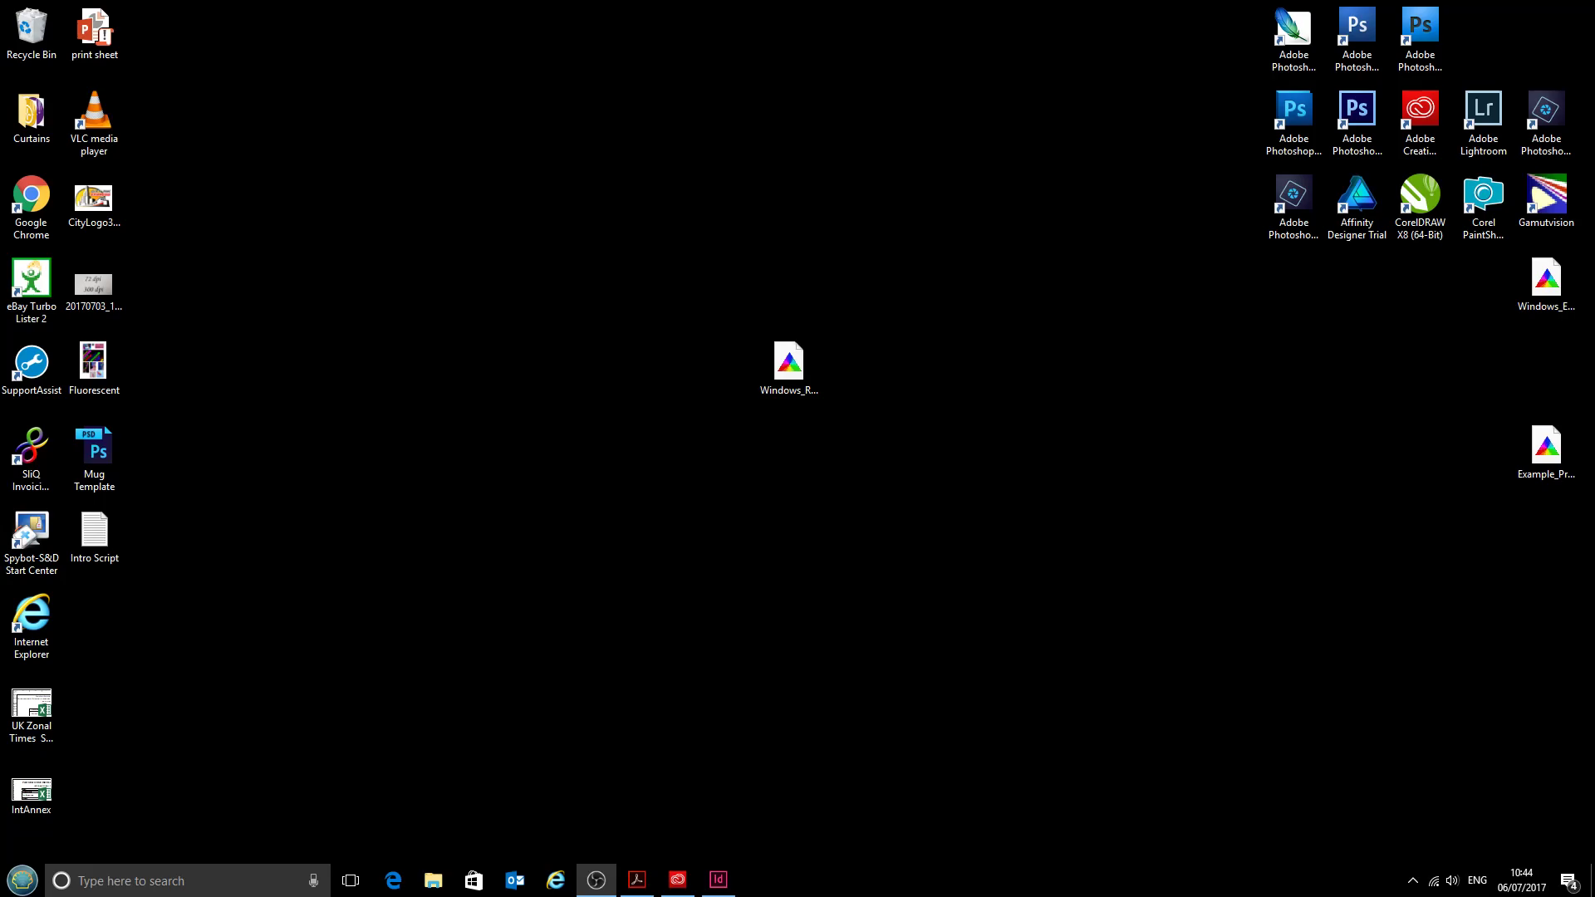
# Step: Install the Windows_RicohSG3110DN_CityInkExpressA4 colour profile from its desktop file
pyautogui.click(795, 376)
pyautogui.click(789, 494)
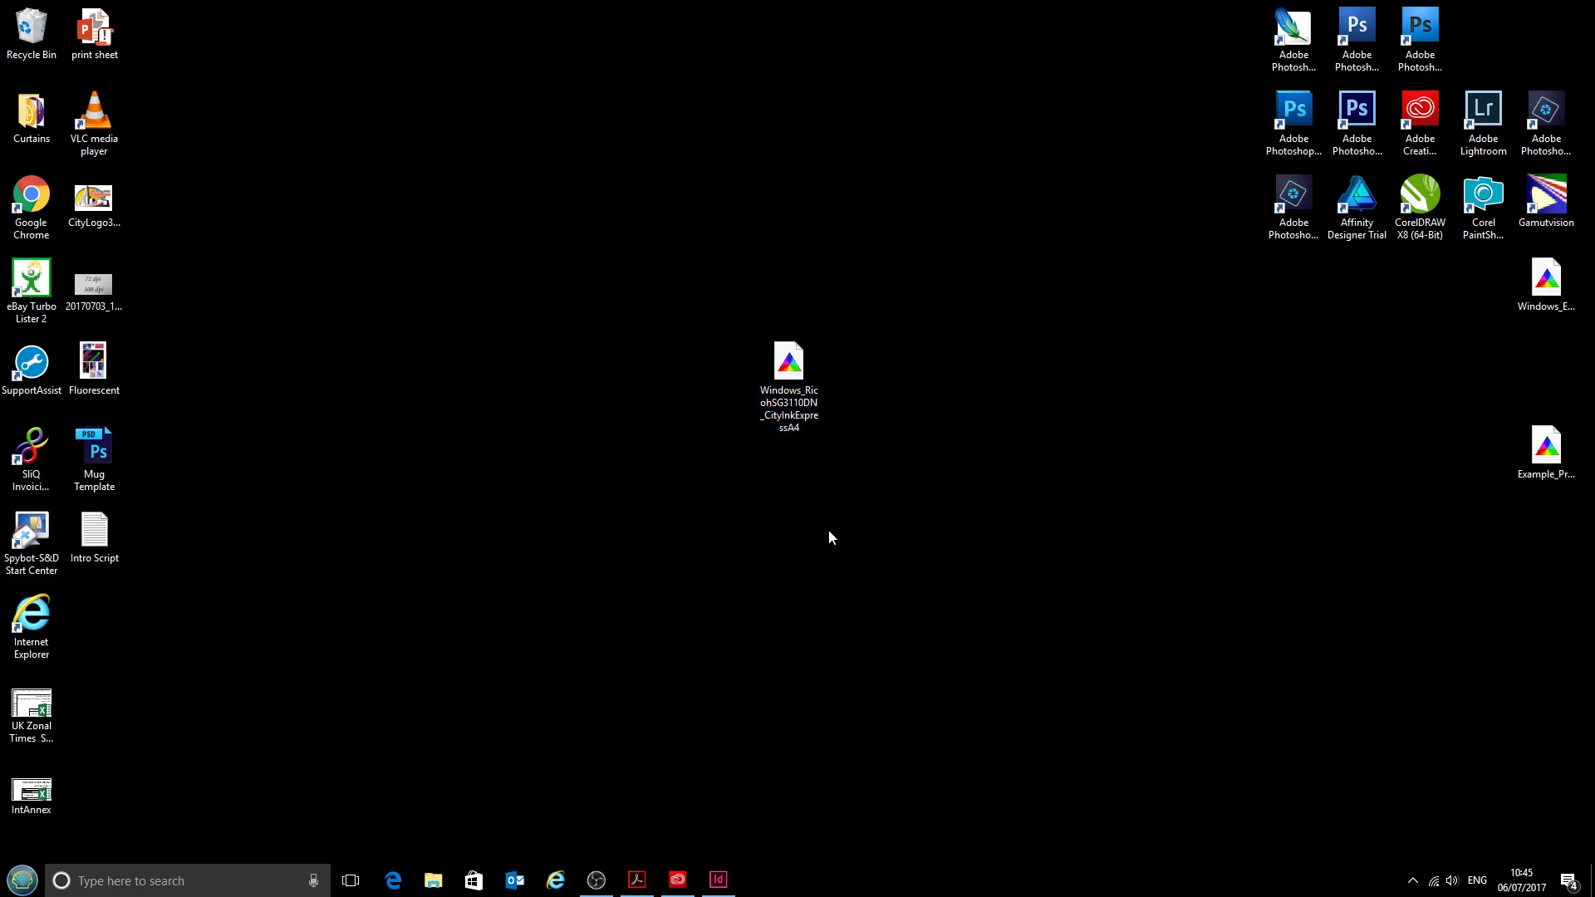
pyautogui.rightClick(792, 382)
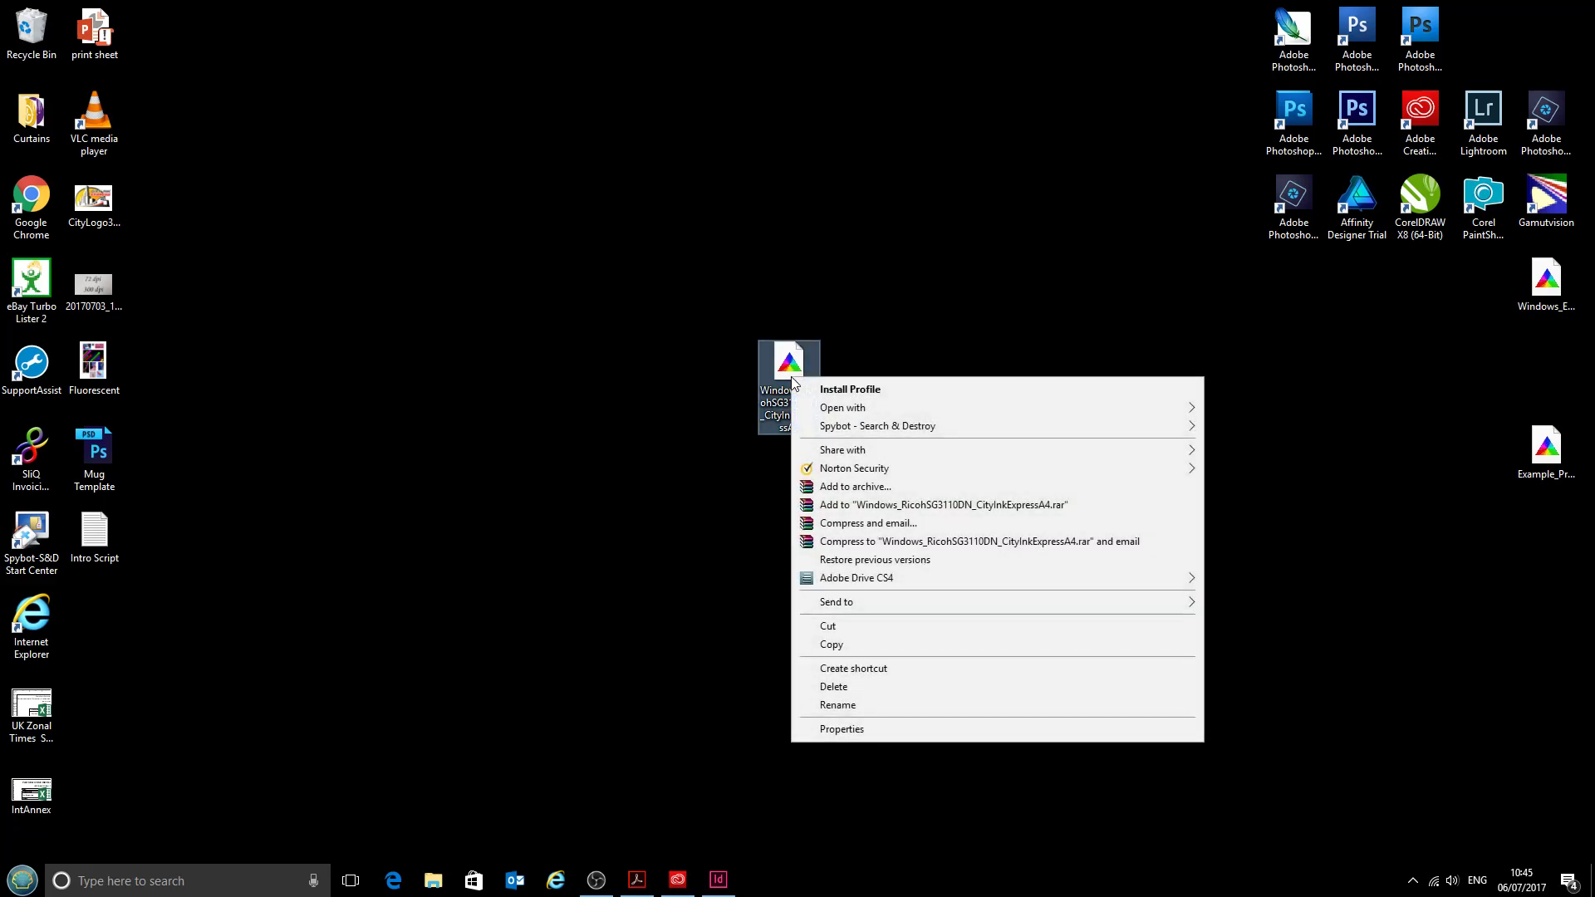
pyautogui.click(928, 390)
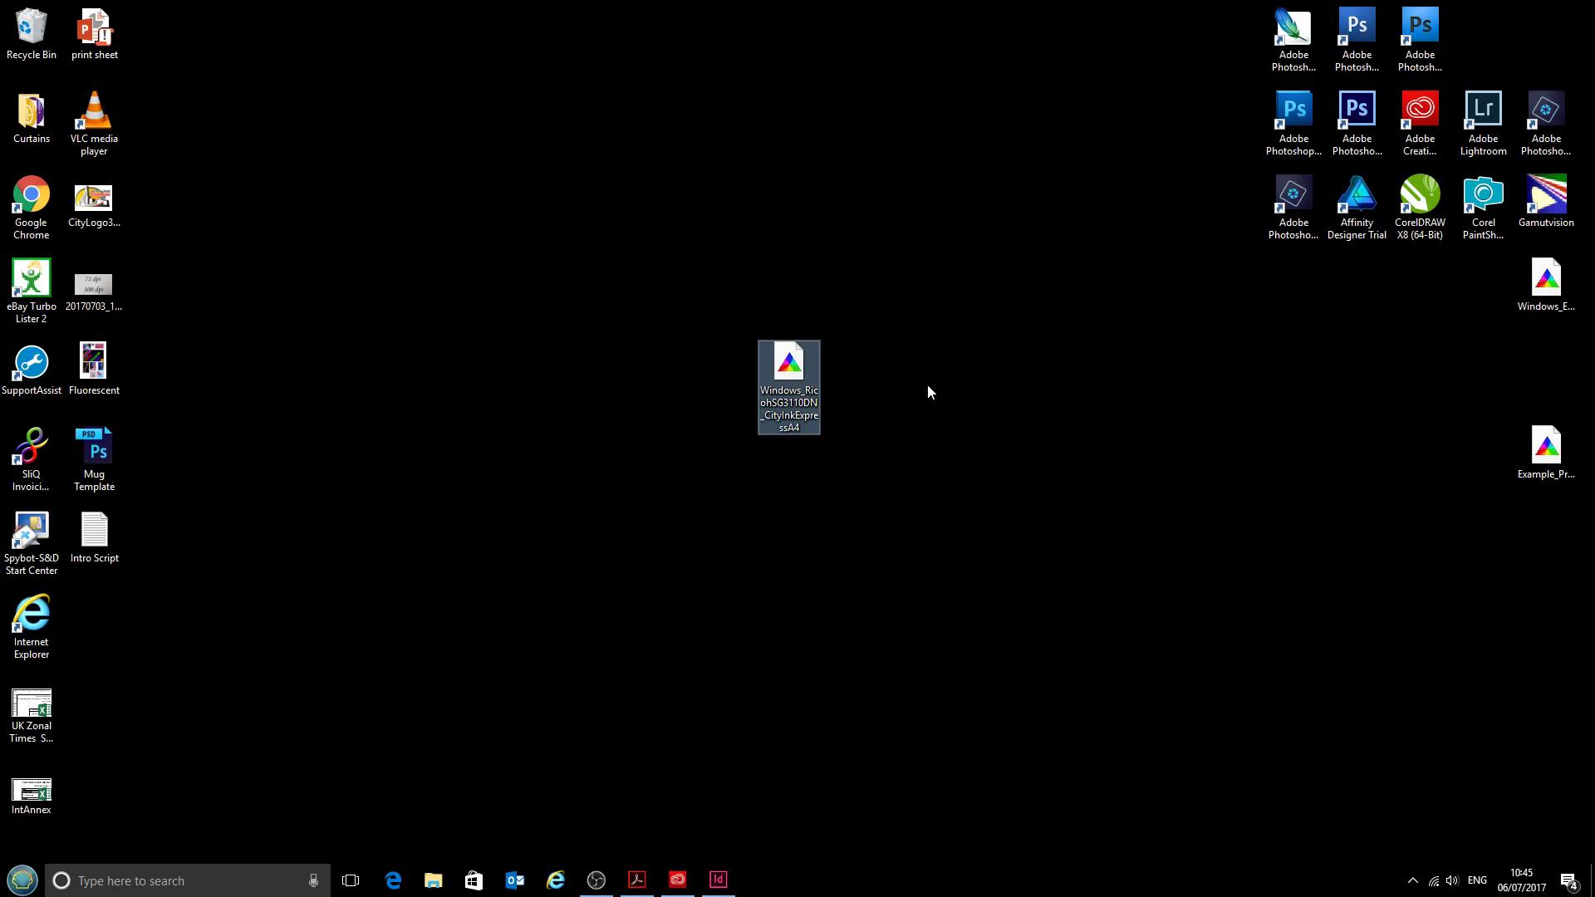
# Step: Return to InDesign and open File > Print Presets > Define, nudging the dialog right
pyautogui.click(718, 882)
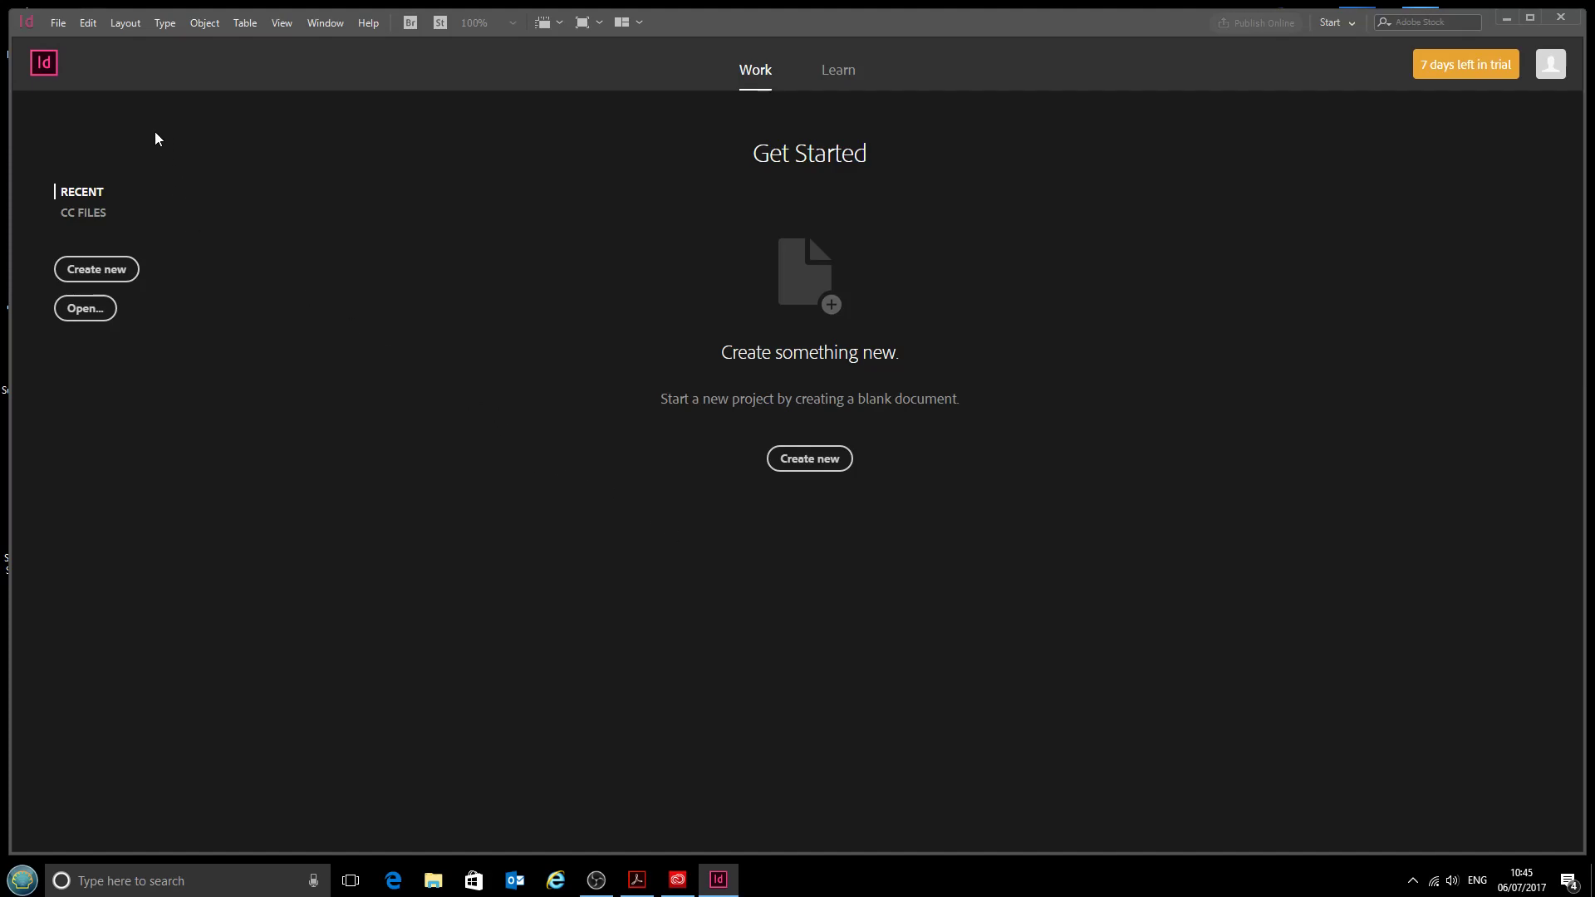
pyautogui.click(59, 27)
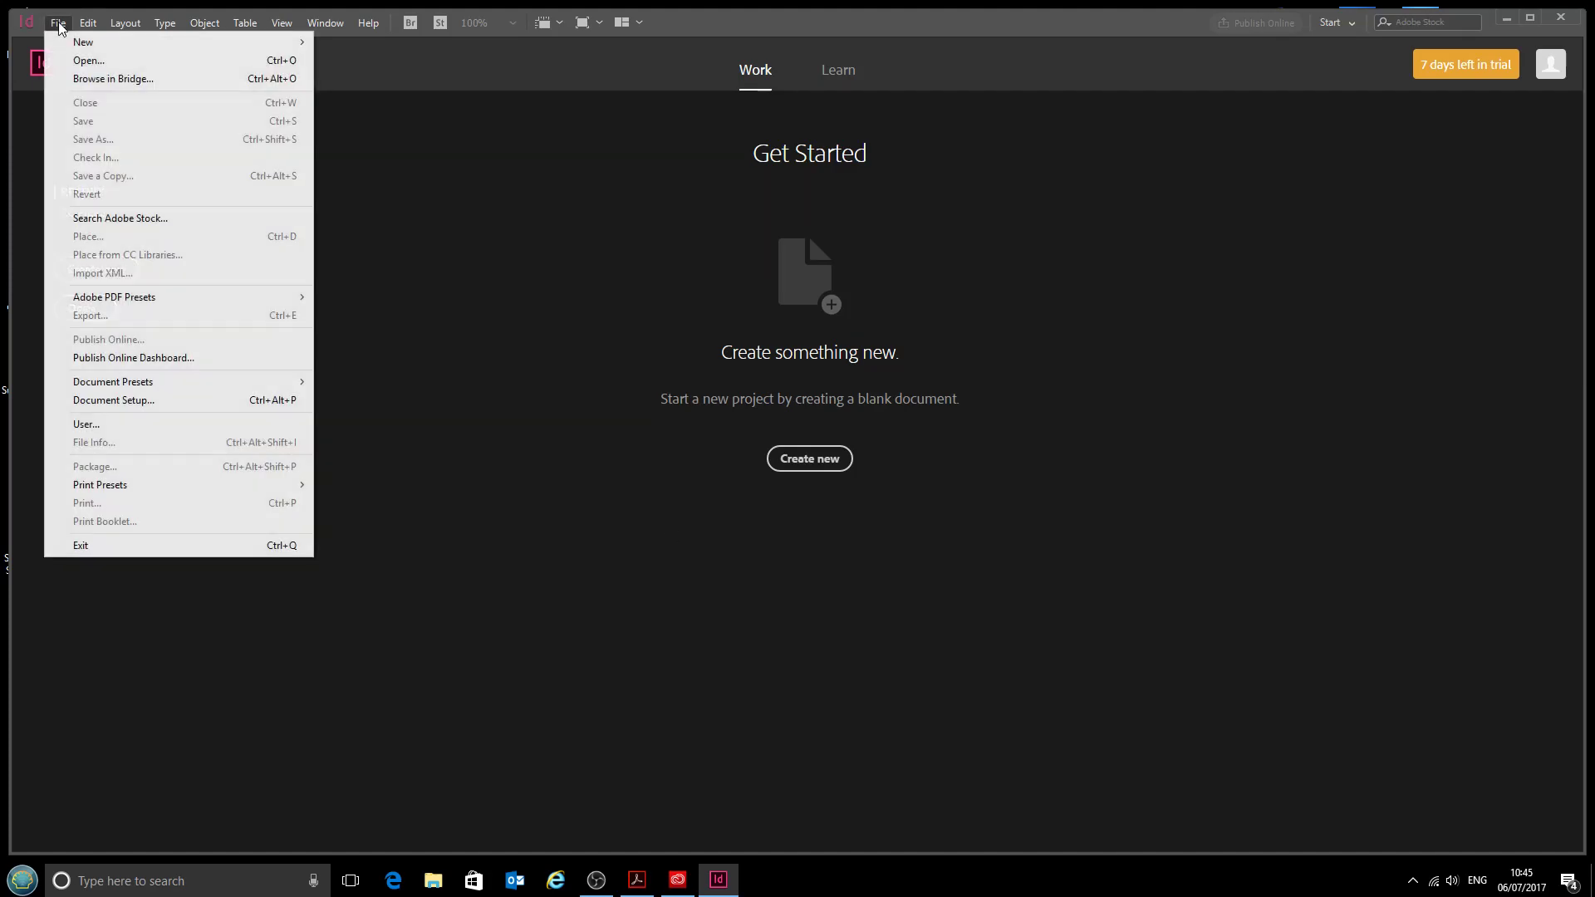
pyautogui.moveTo(94, 492)
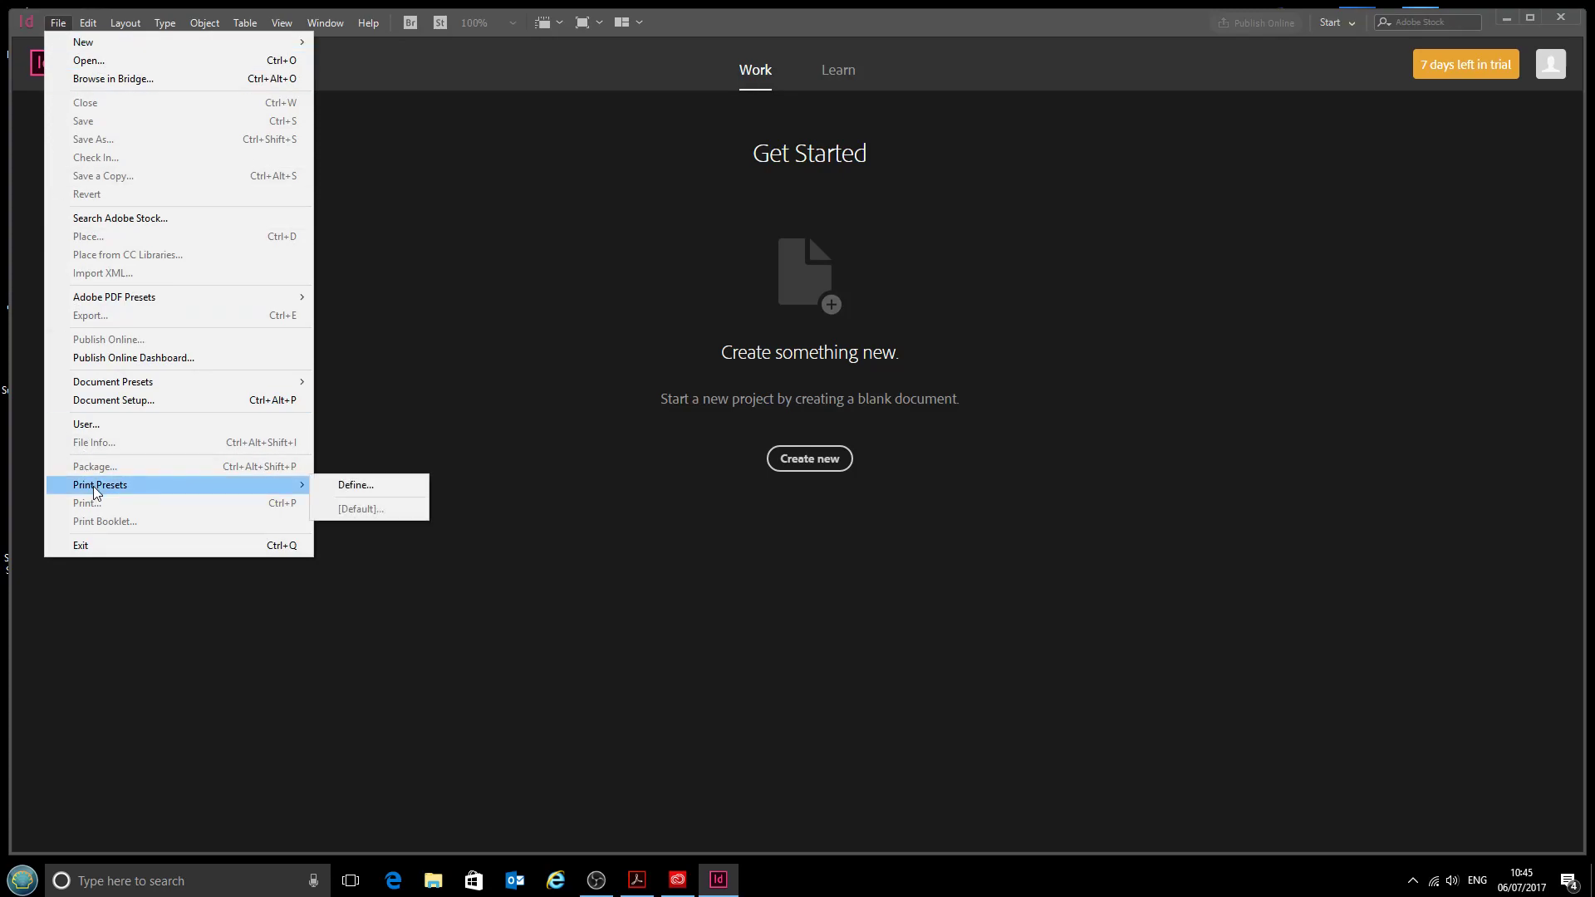
pyautogui.click(381, 484)
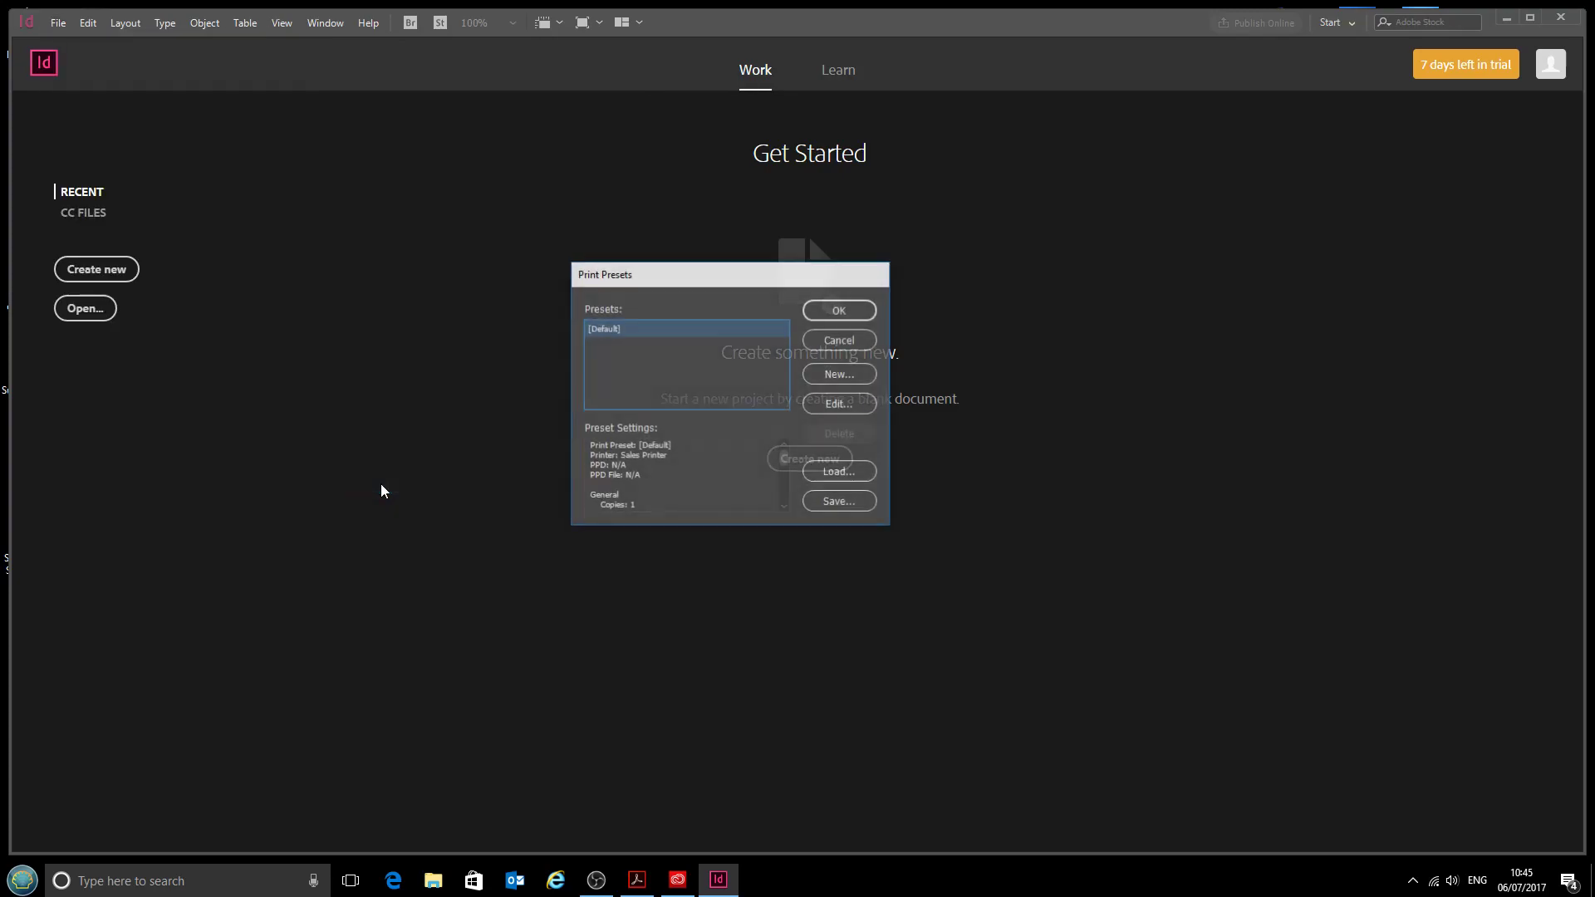
pyautogui.moveTo(704, 275); pyautogui.dragTo(733, 275)
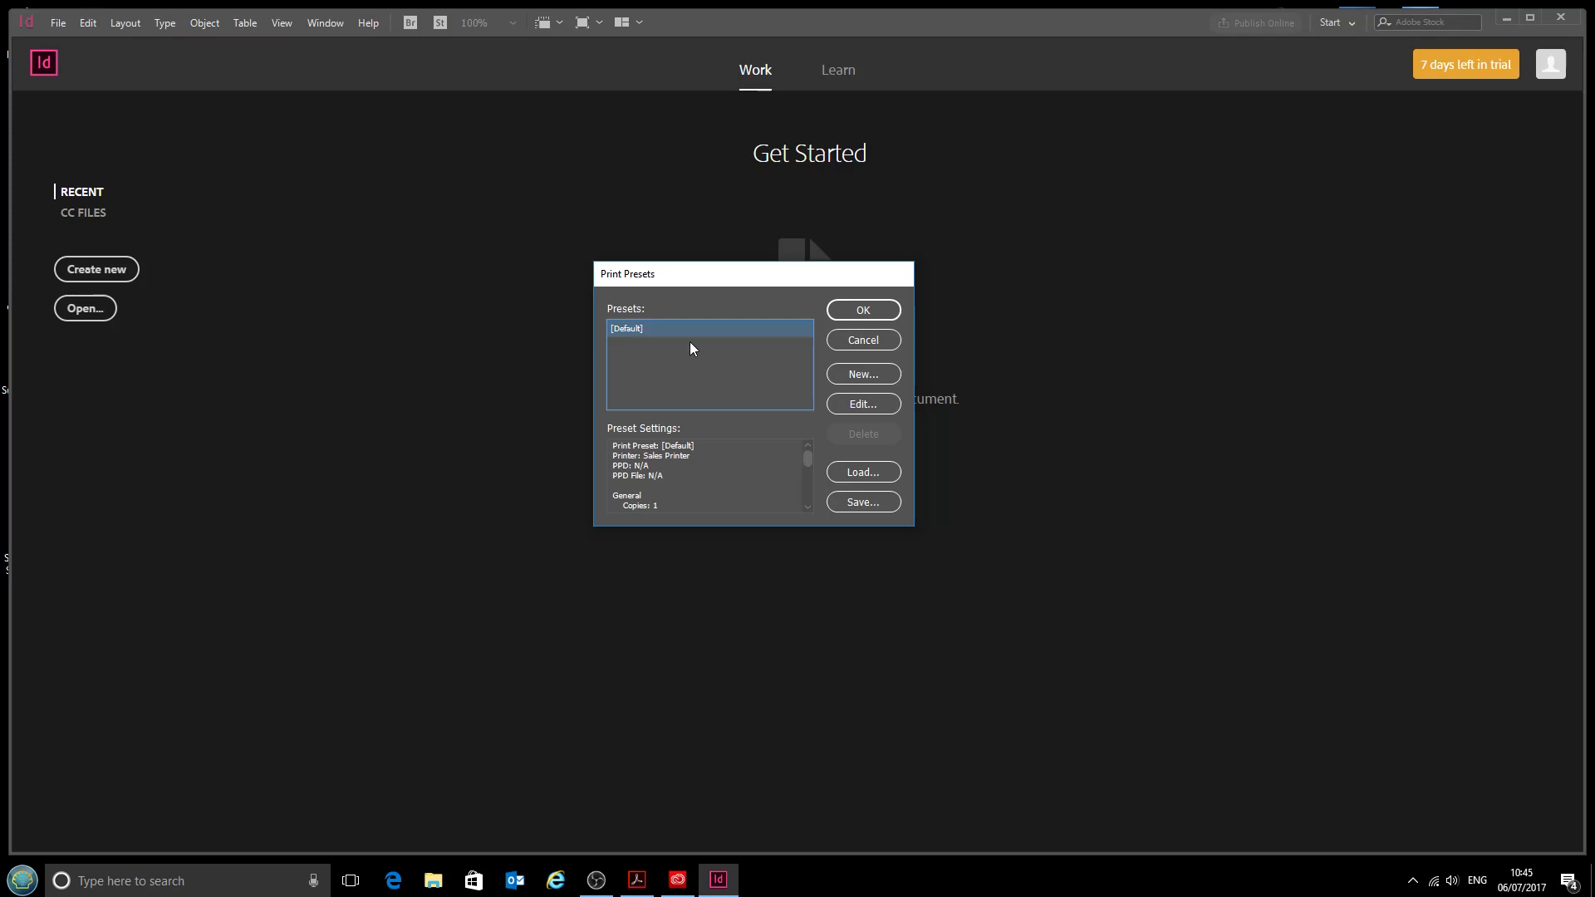
# Step: Start a new print preset named 'Ricoh Sublimation' with Example Ricoh as the printer
pyautogui.click(862, 375)
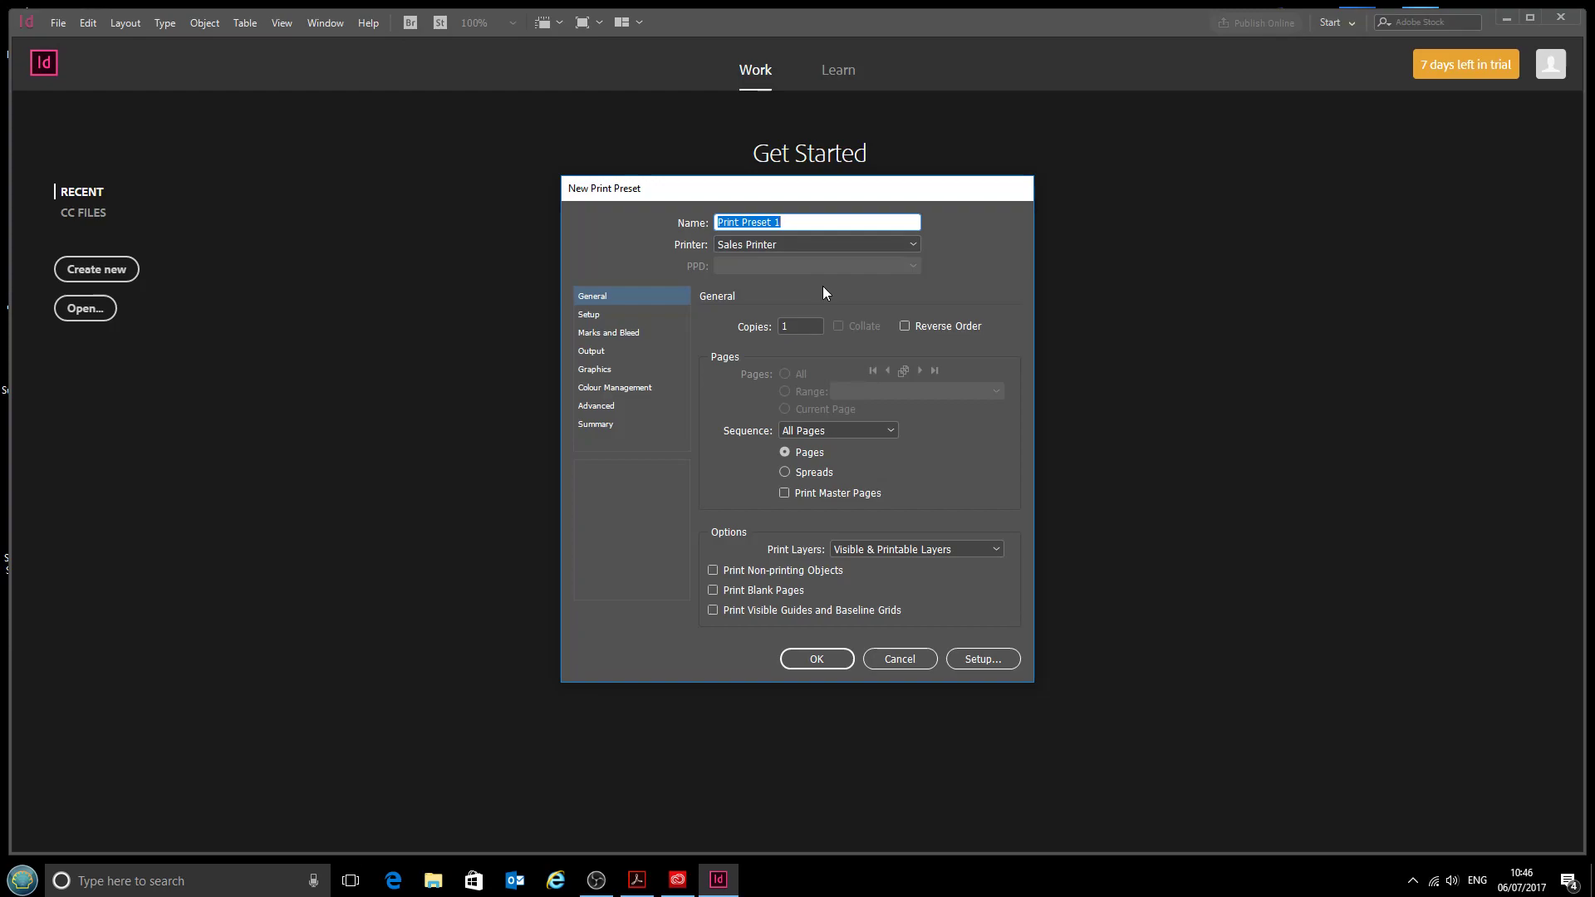
pyautogui.write('Ricoh Sublimation')
pyautogui.click(735, 242)
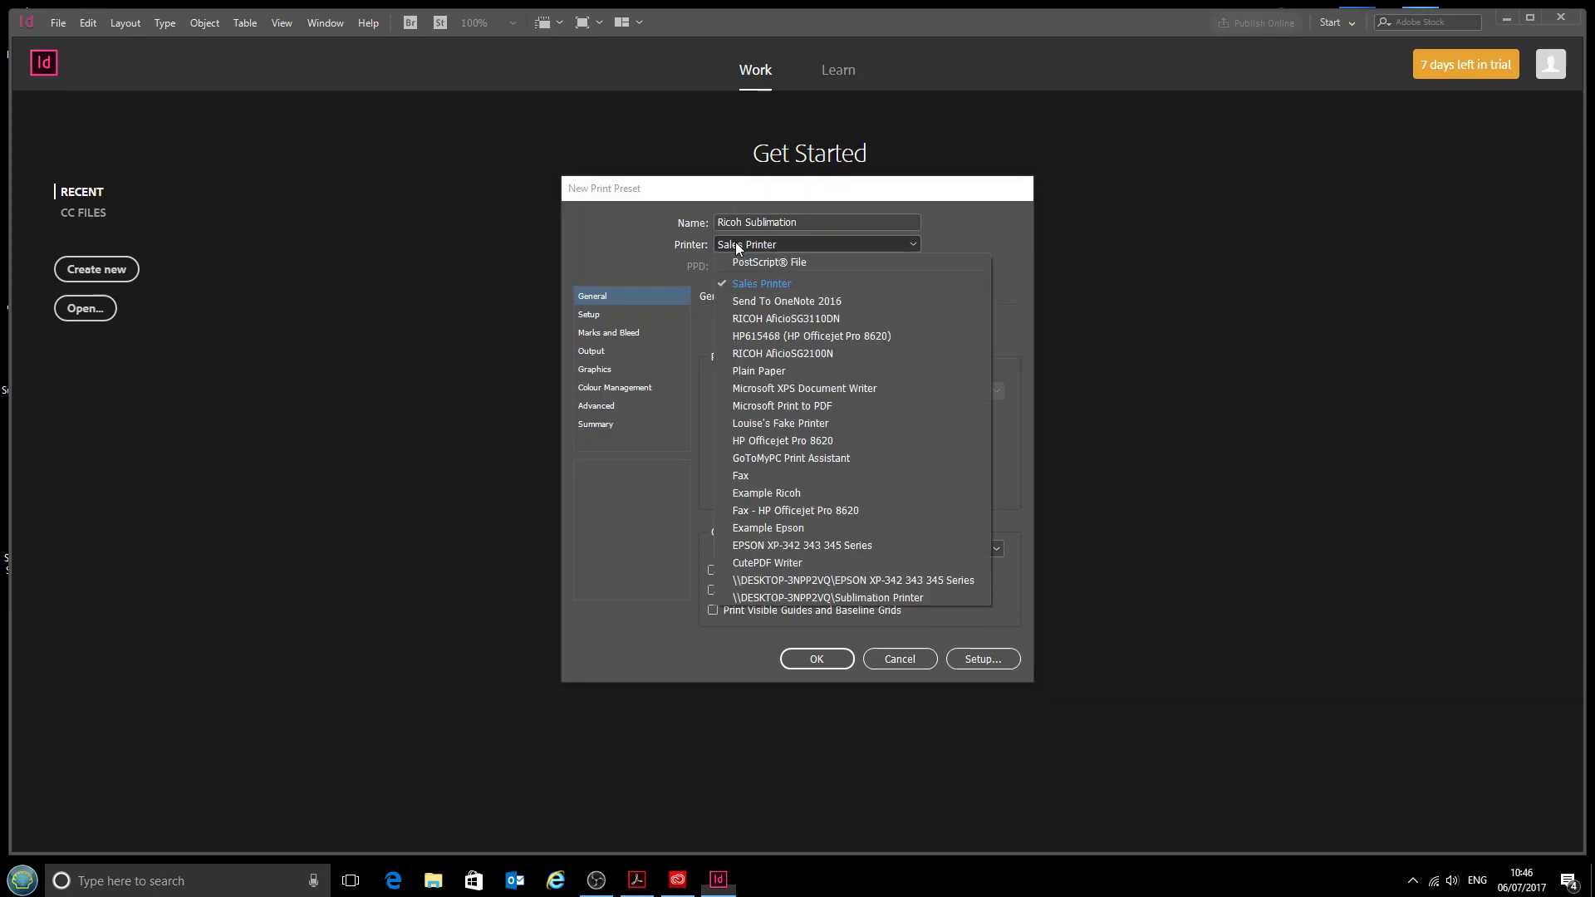
pyautogui.click(764, 496)
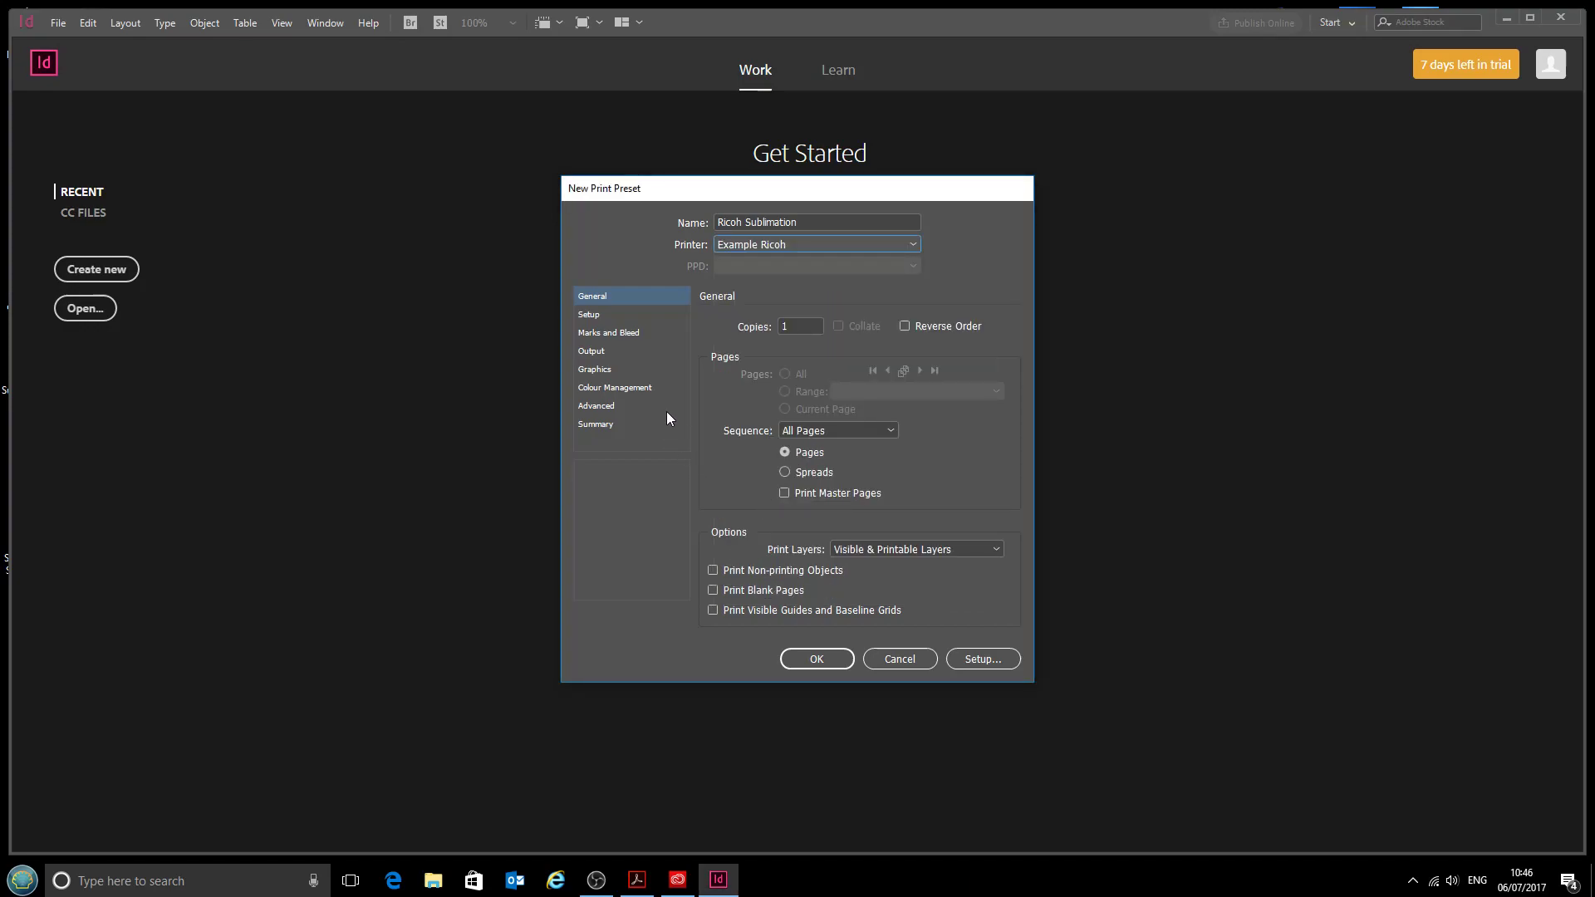
# Step: Set its printer profile to Windows_RicohSG3110DN_CityInkExpressA4.icm and save the preset
pyautogui.click(630, 387)
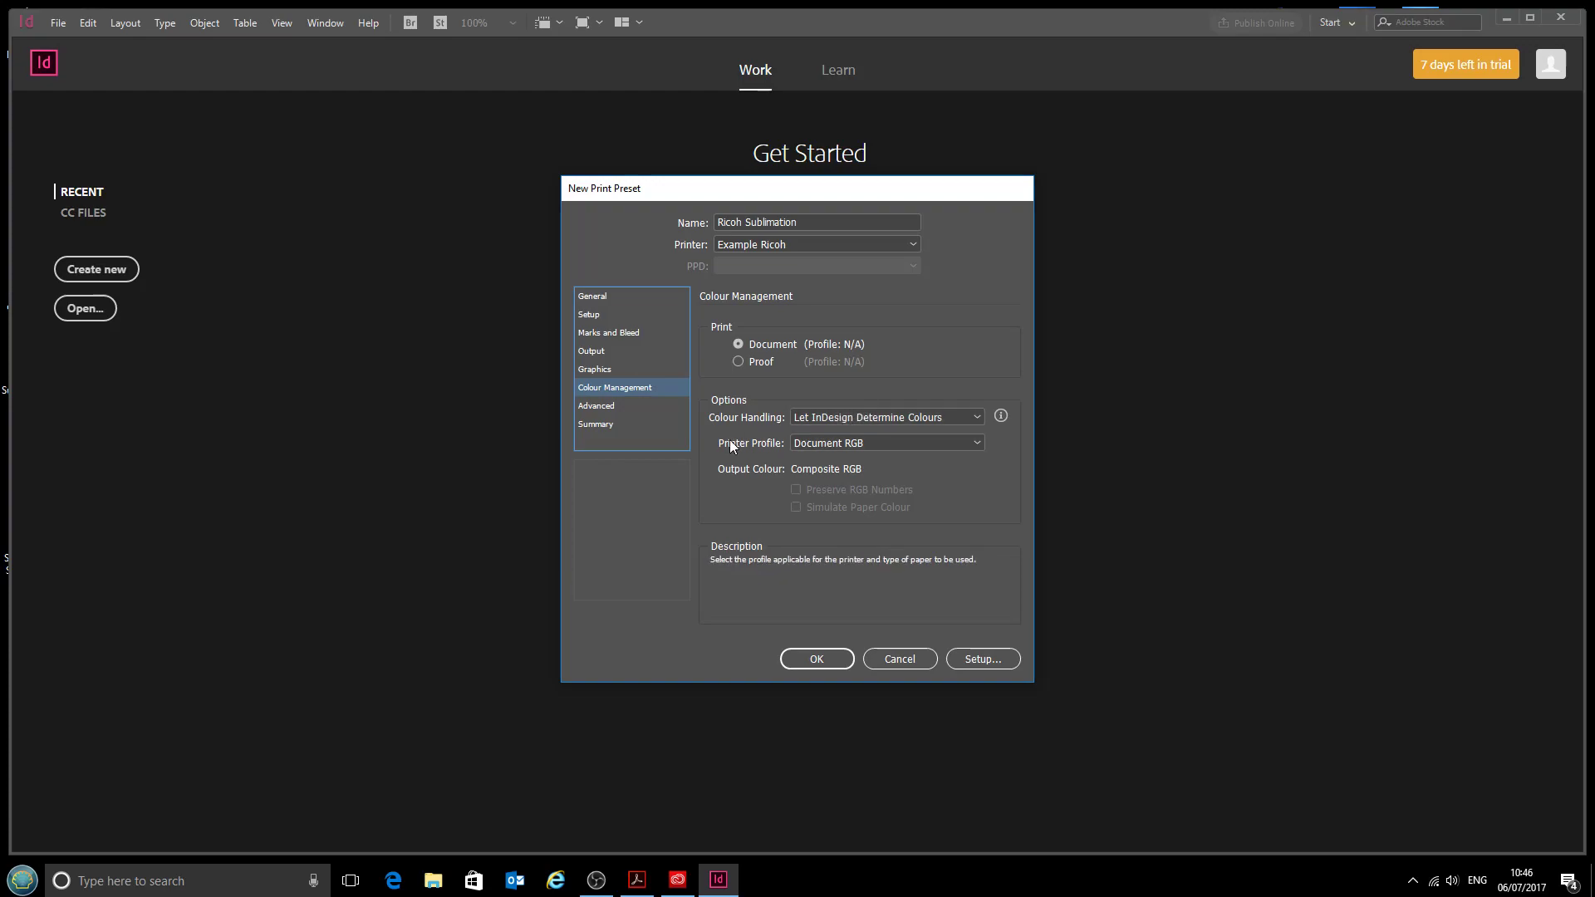
pyautogui.click(864, 442)
pyautogui.scroll(-2, 1000, 344)
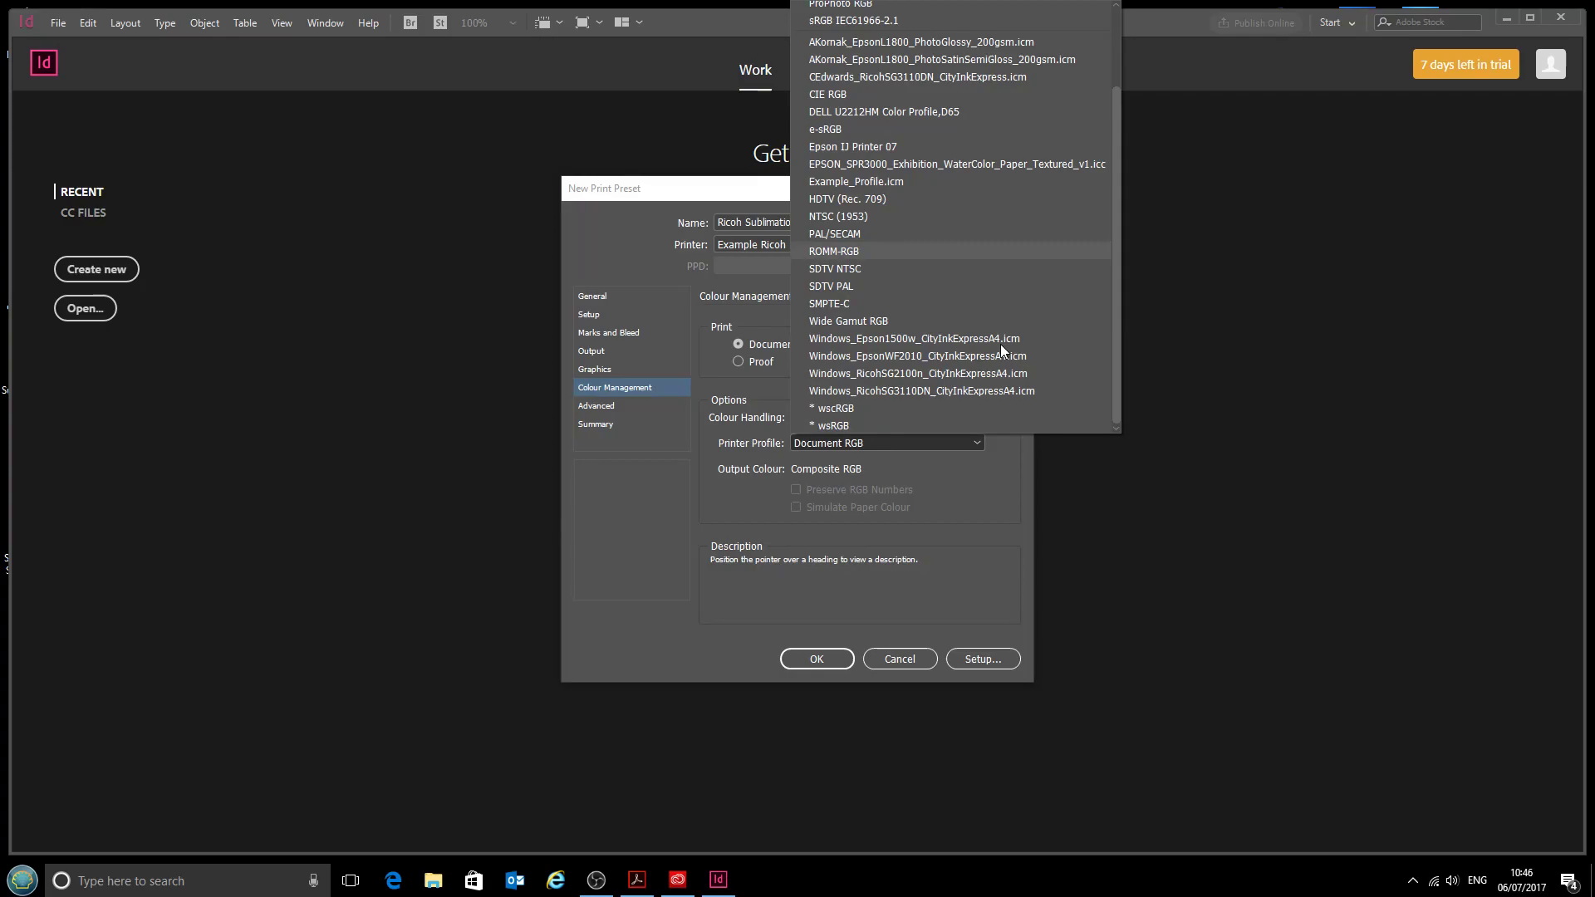
pyautogui.click(890, 390)
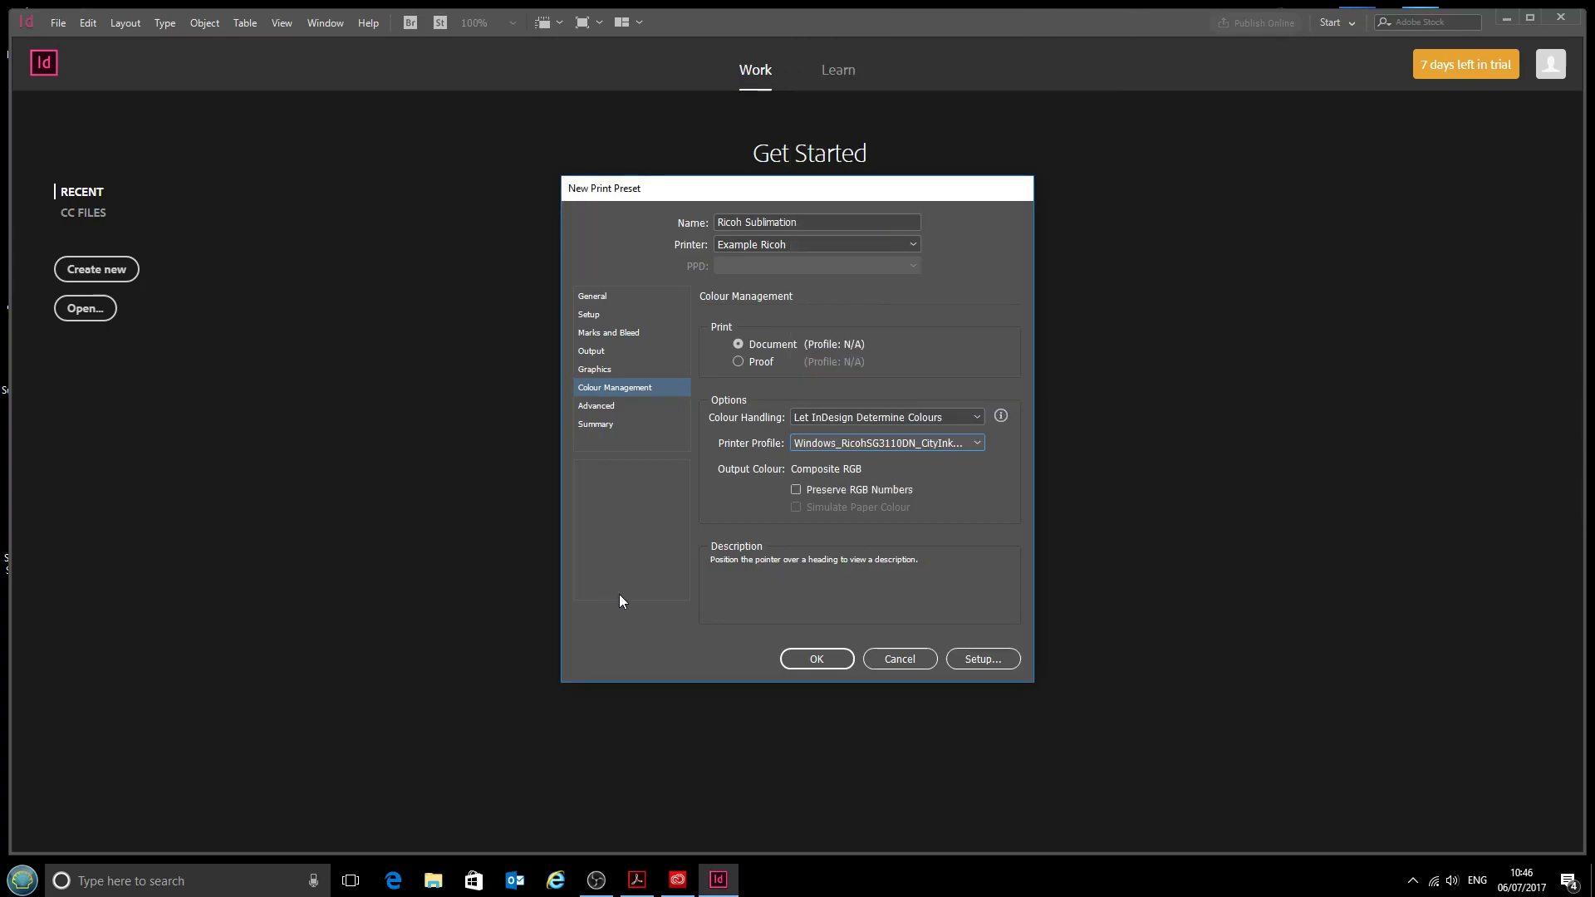
pyautogui.click(821, 659)
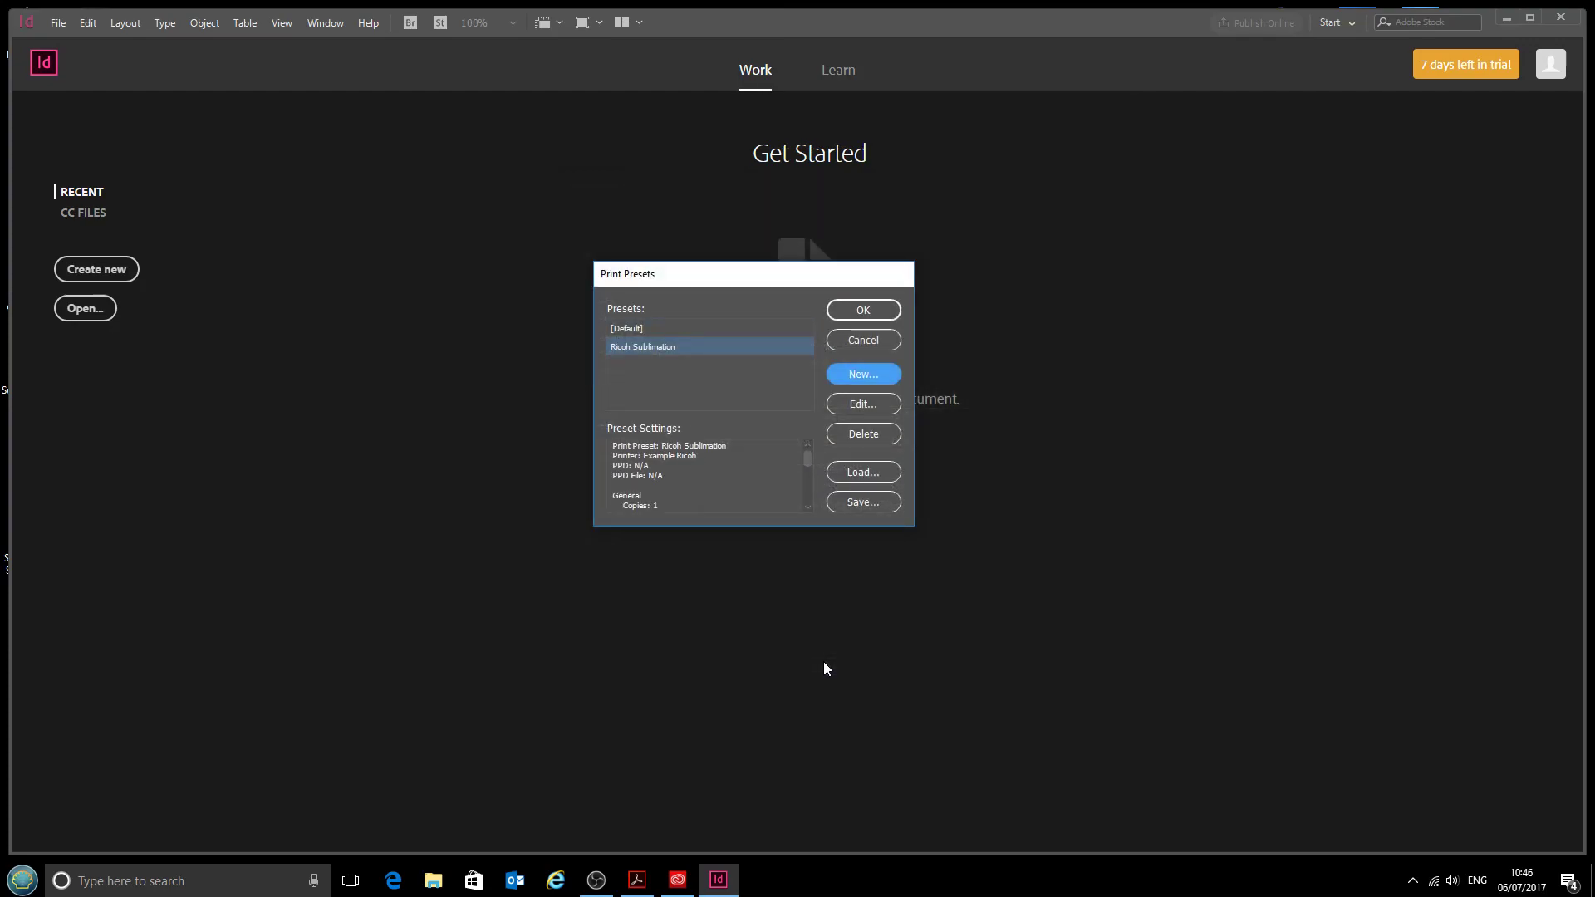
pyautogui.click(740, 349)
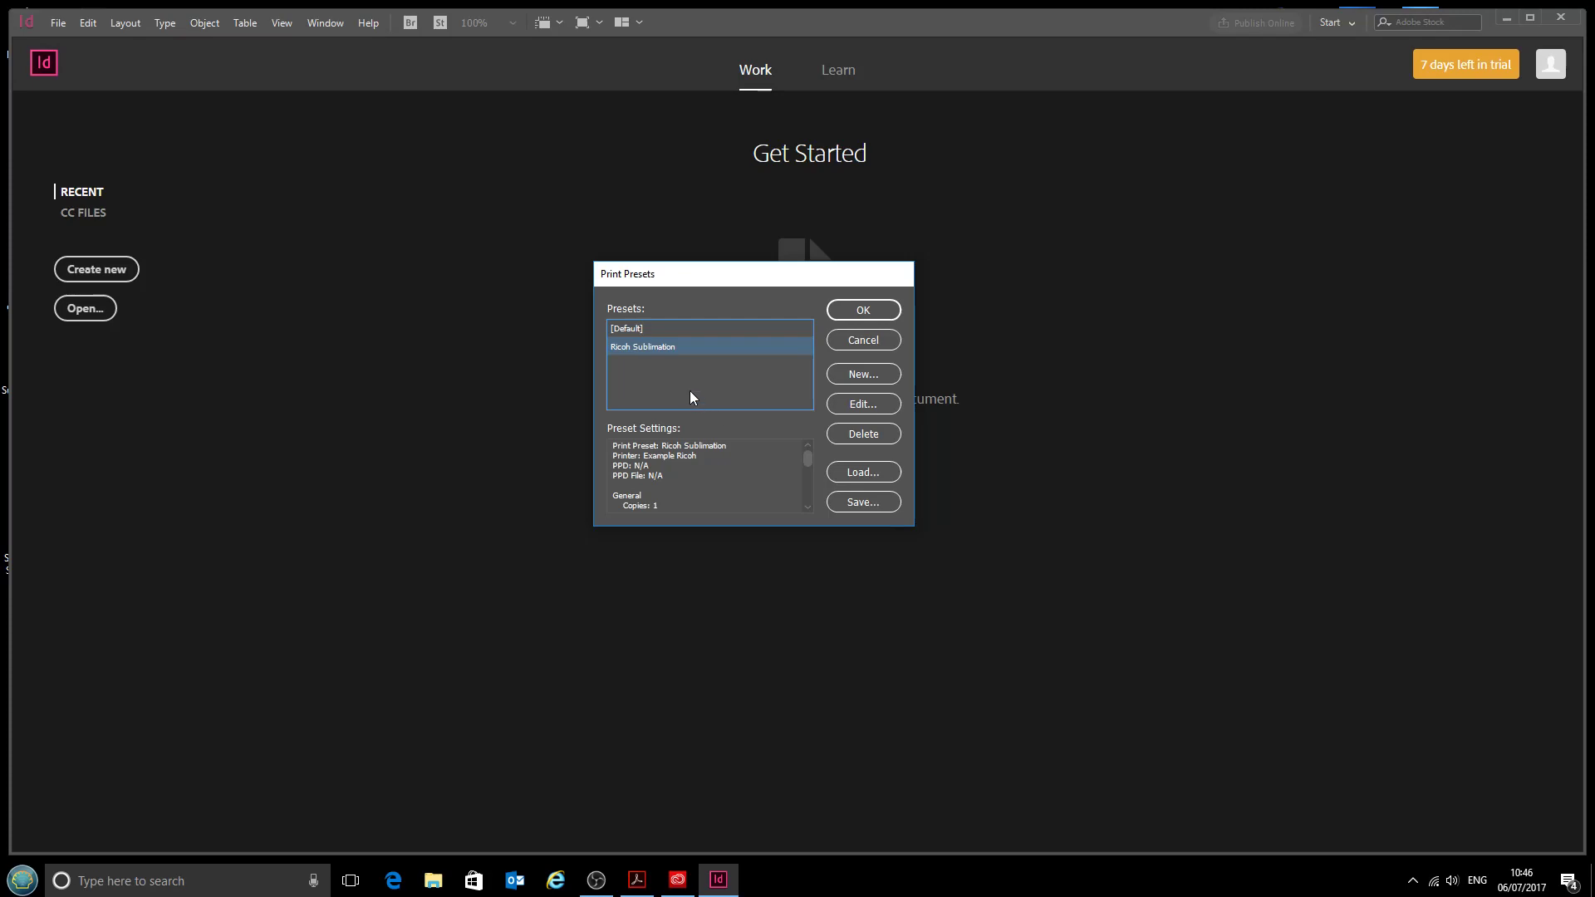
pyautogui.click(643, 327)
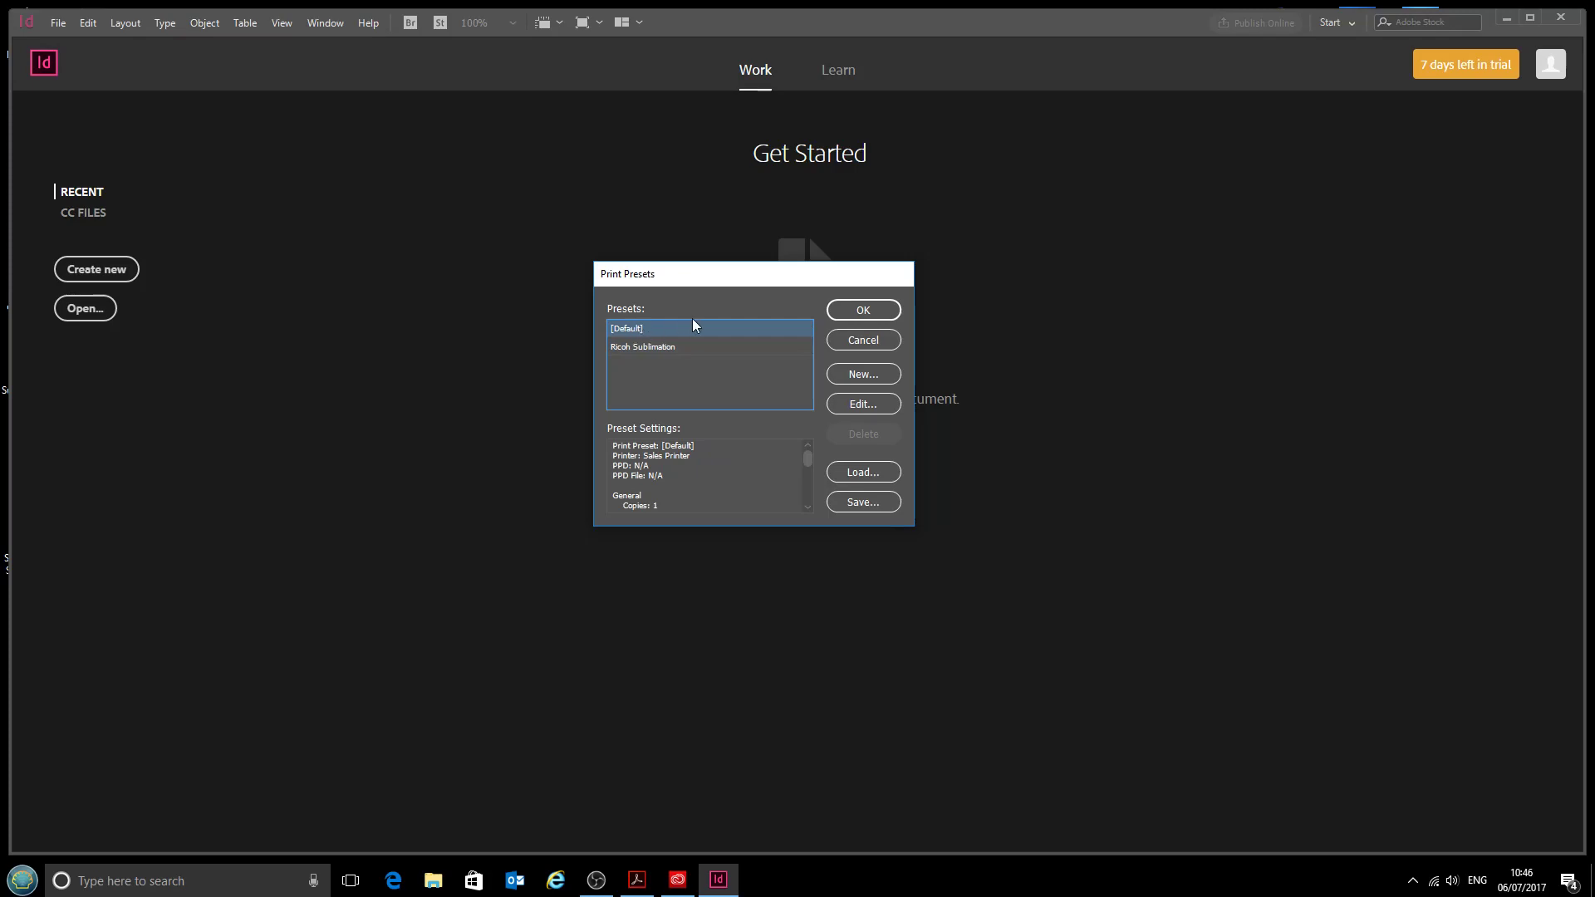
# Step: Edit [Default] to keep Default Printer and use the Windows_RicohSG3110DN_CityInkExpressA4.icm printer profile
pyautogui.click(862, 408)
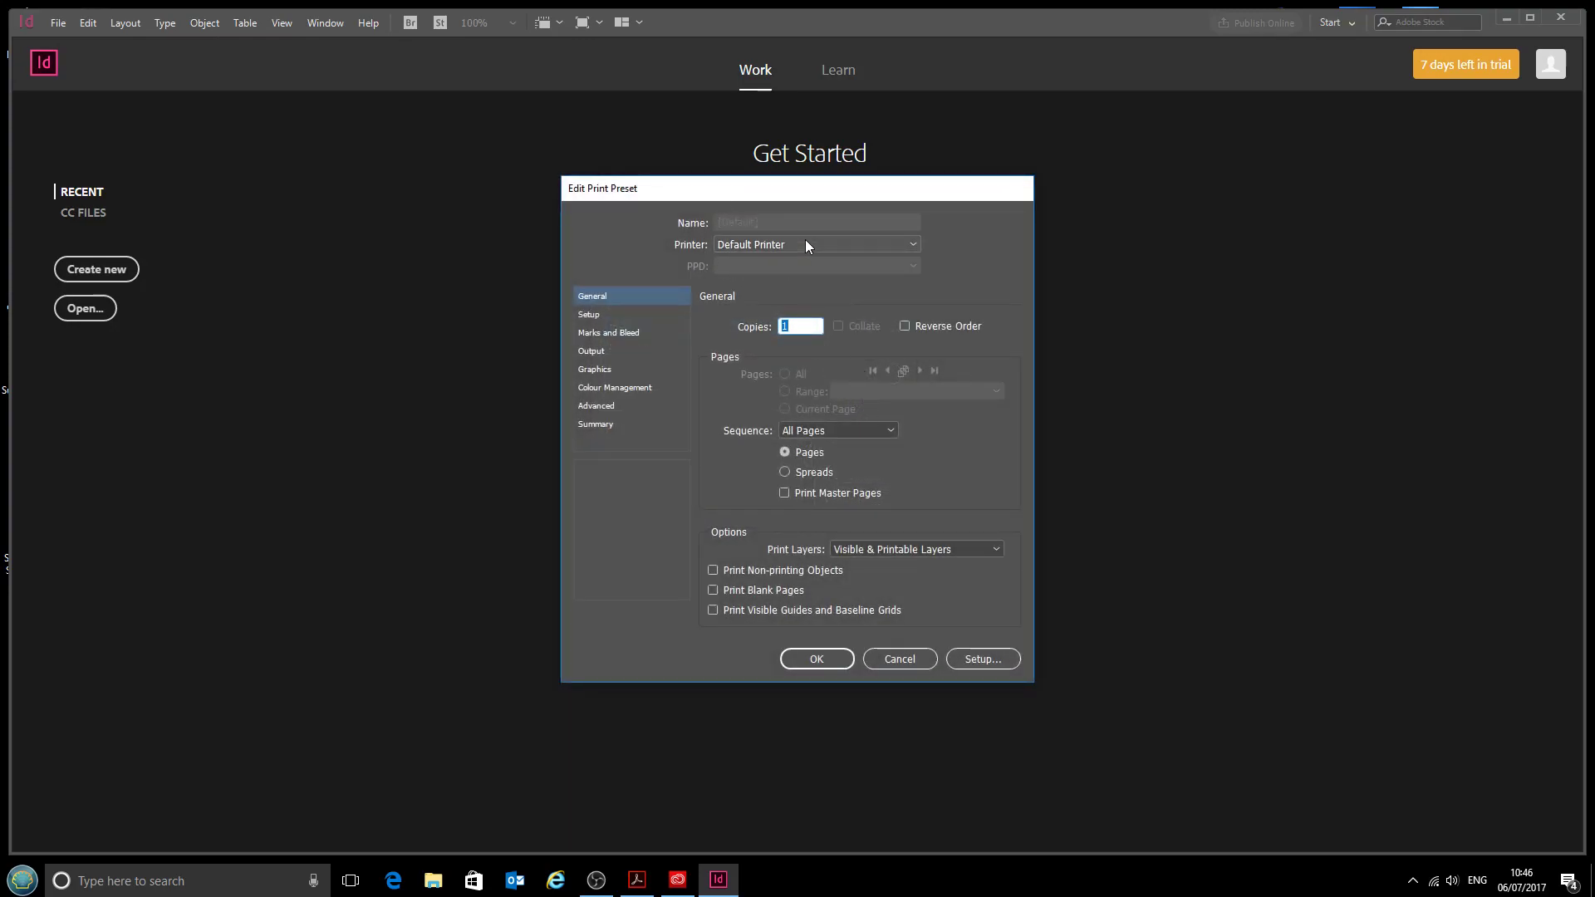
pyautogui.click(805, 244)
pyautogui.click(798, 245)
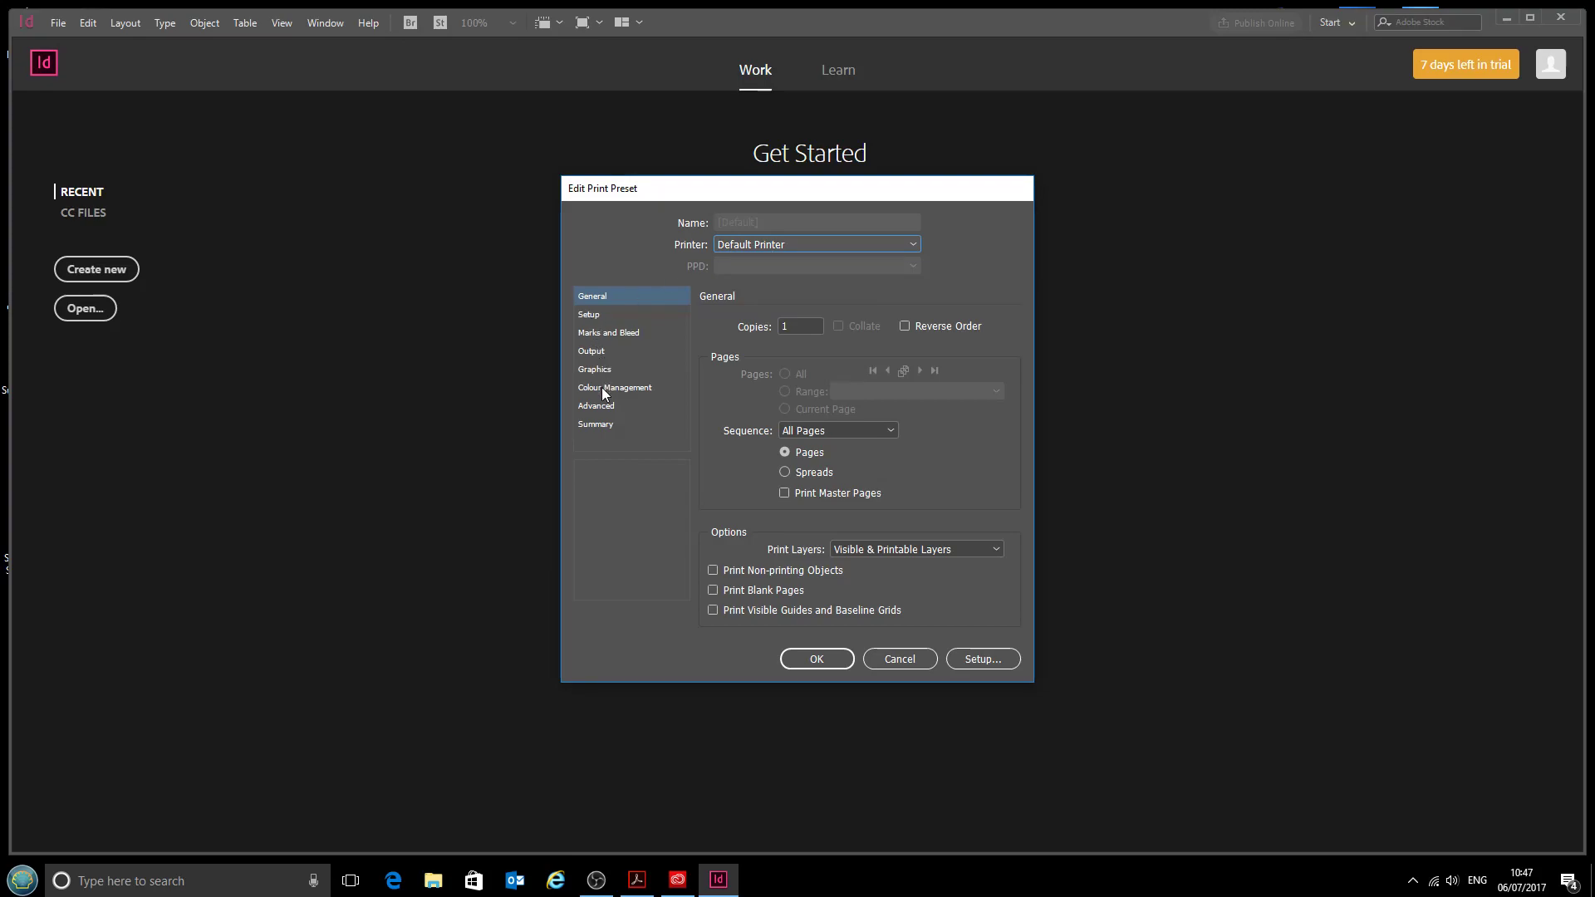
pyautogui.click(630, 387)
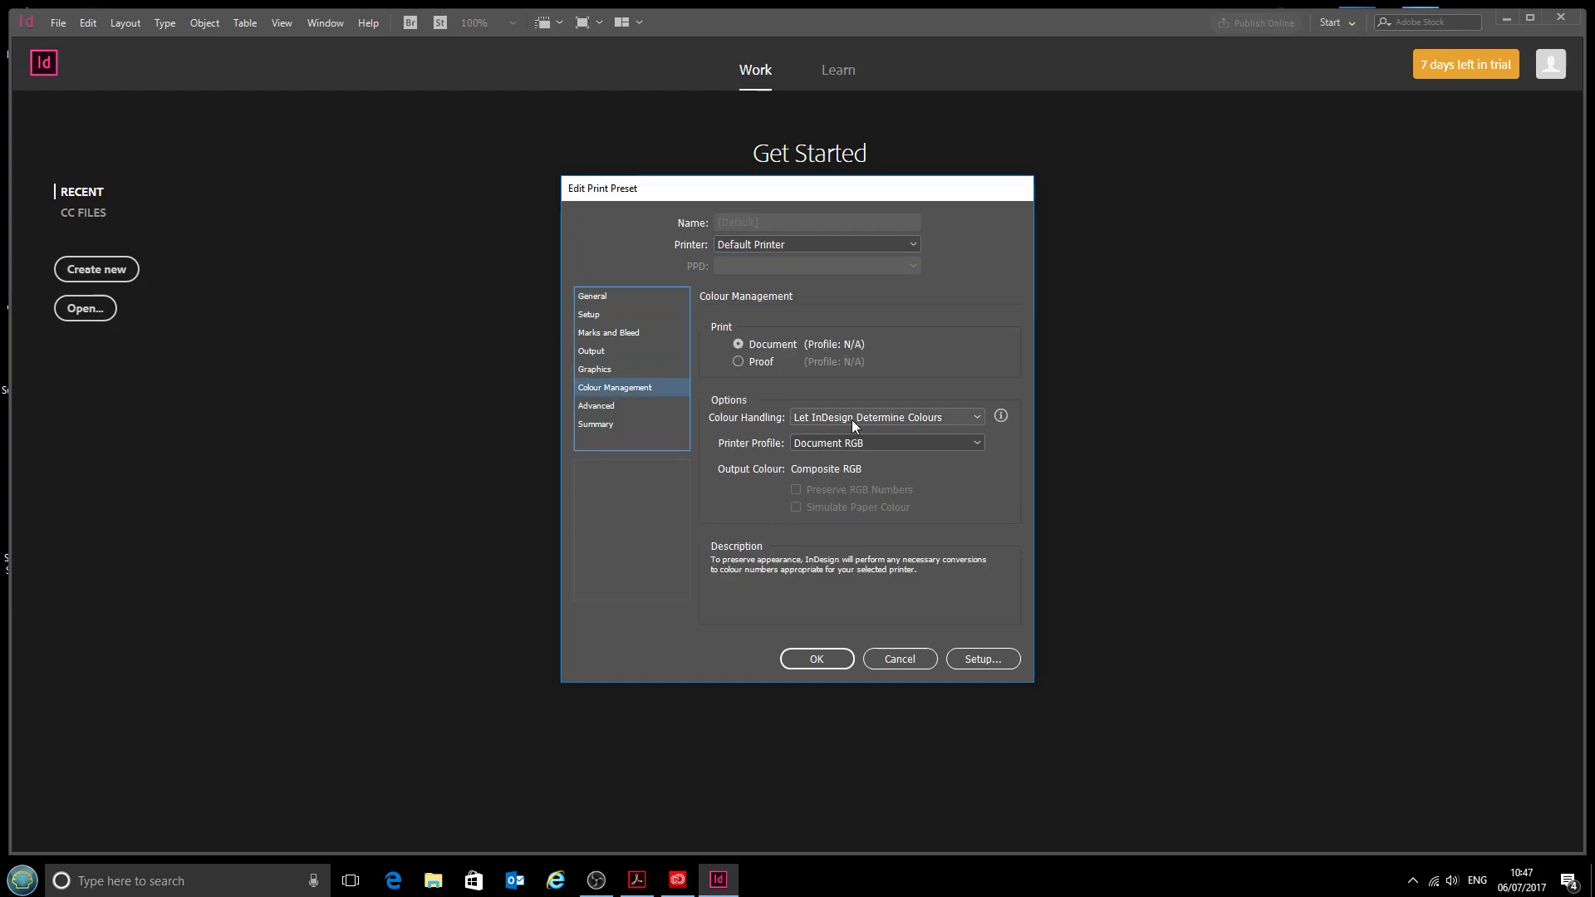
pyautogui.click(942, 442)
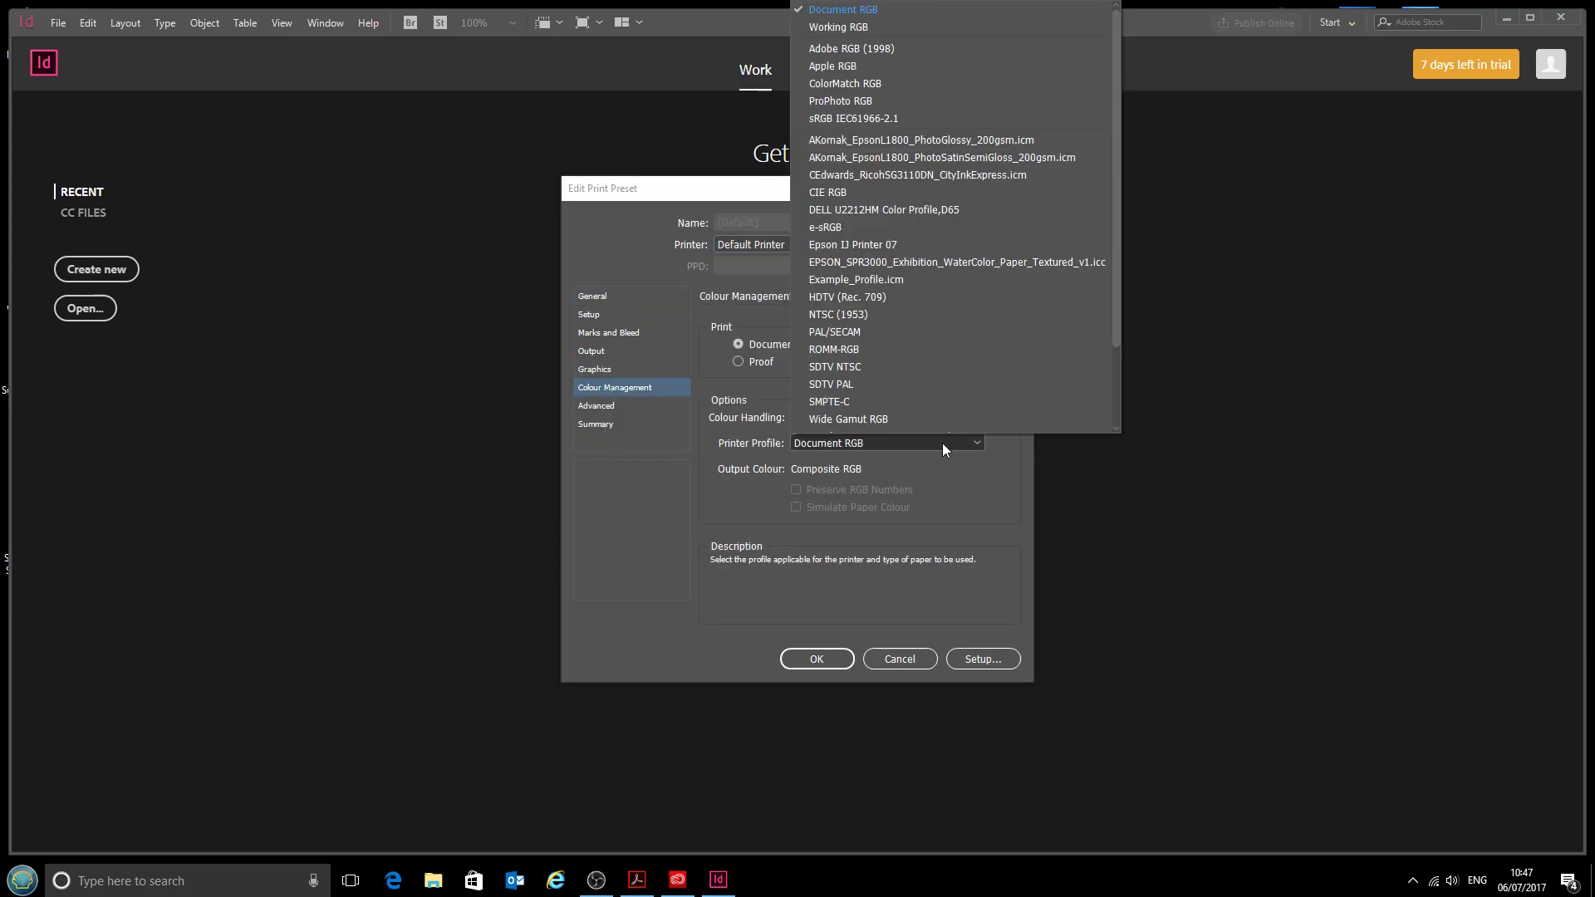
pyautogui.scroll(-3, 925, 390)
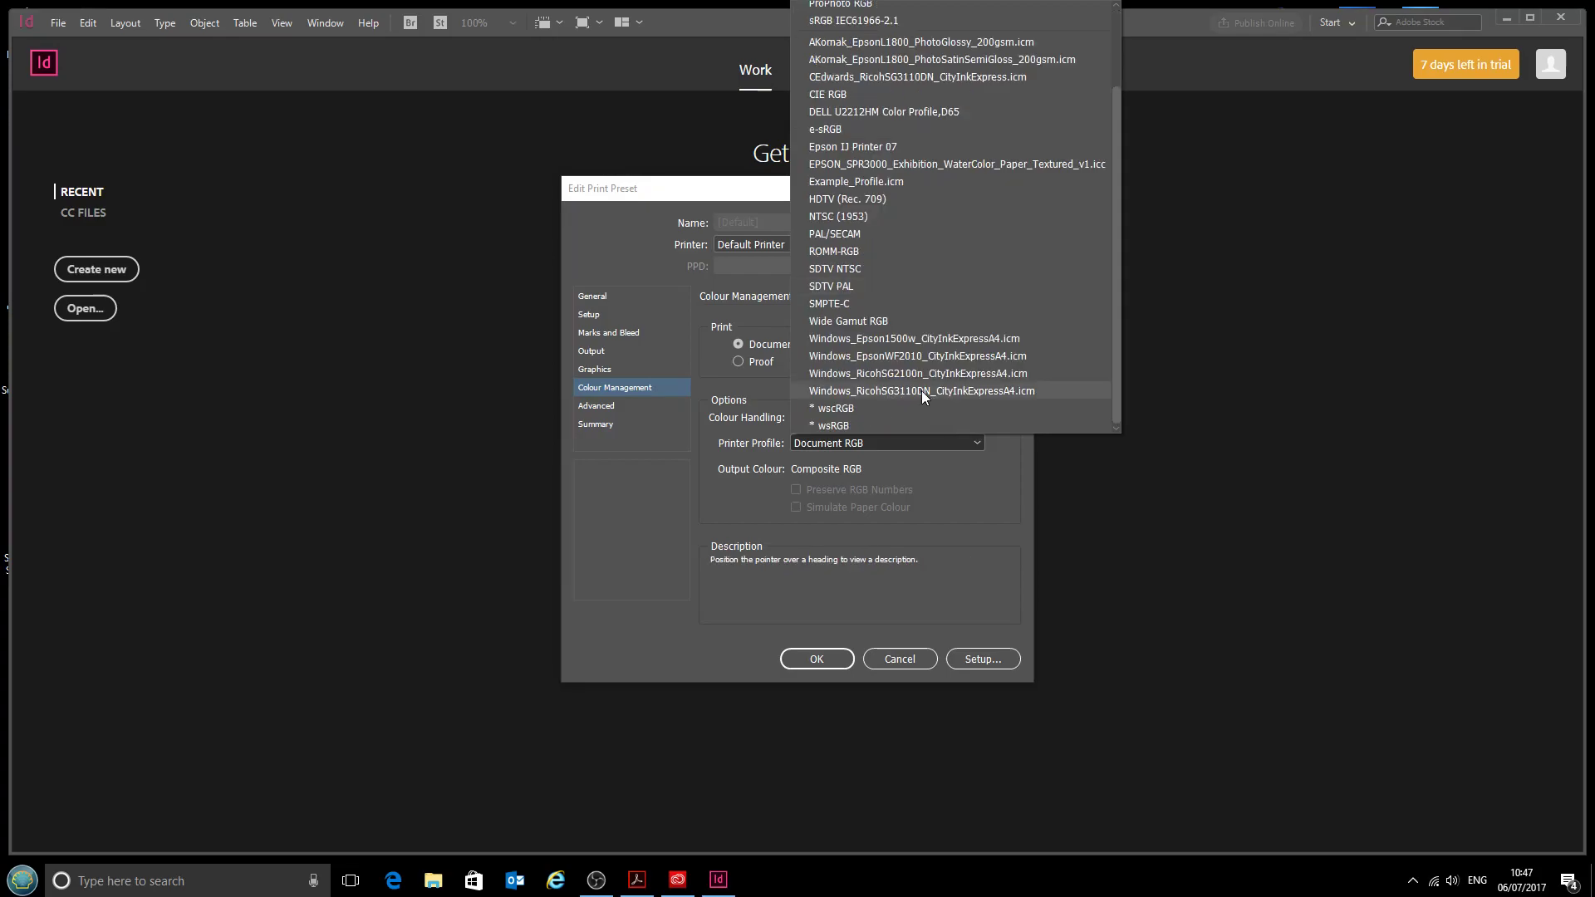
pyautogui.click(922, 390)
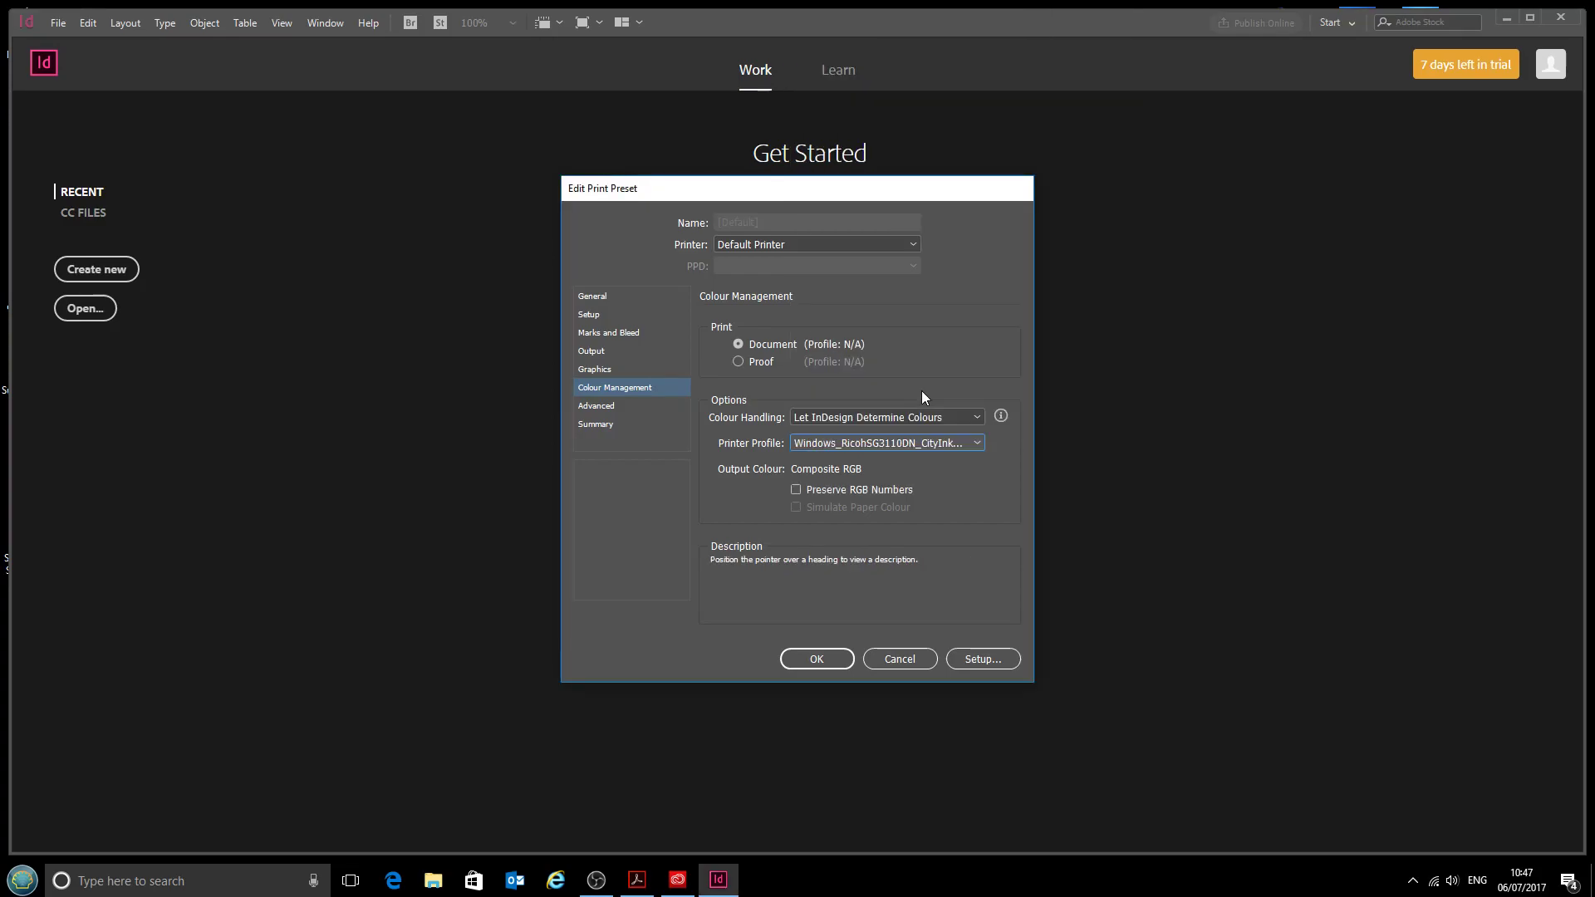
pyautogui.click(816, 658)
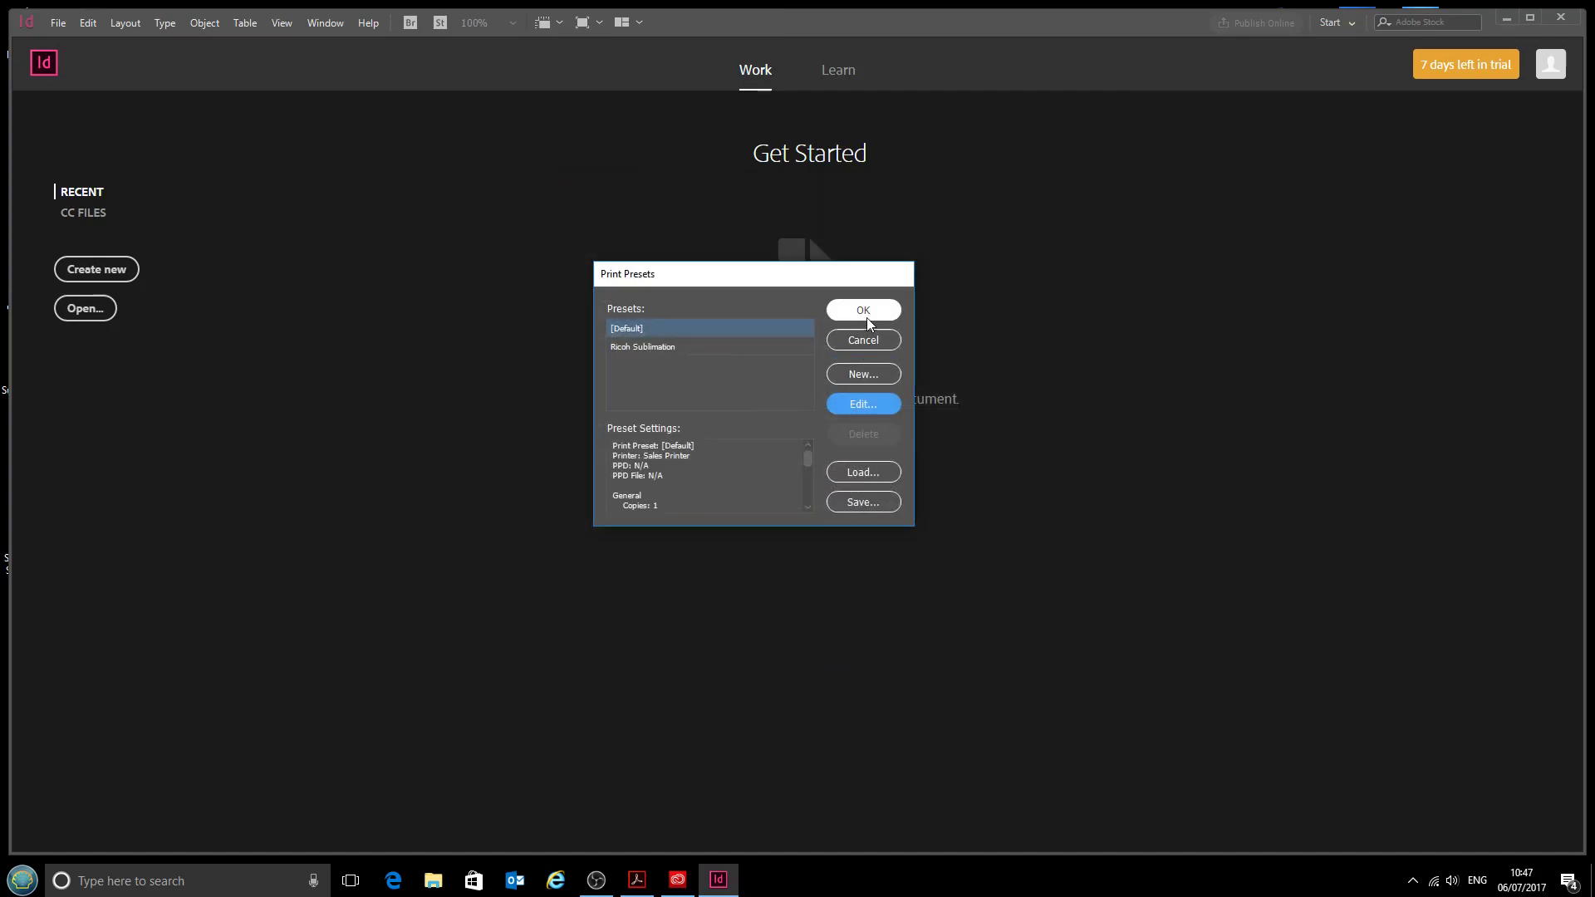
# Step: Close Print Presets and create a new blank A4 document, Untitled-1
pyautogui.click(866, 322)
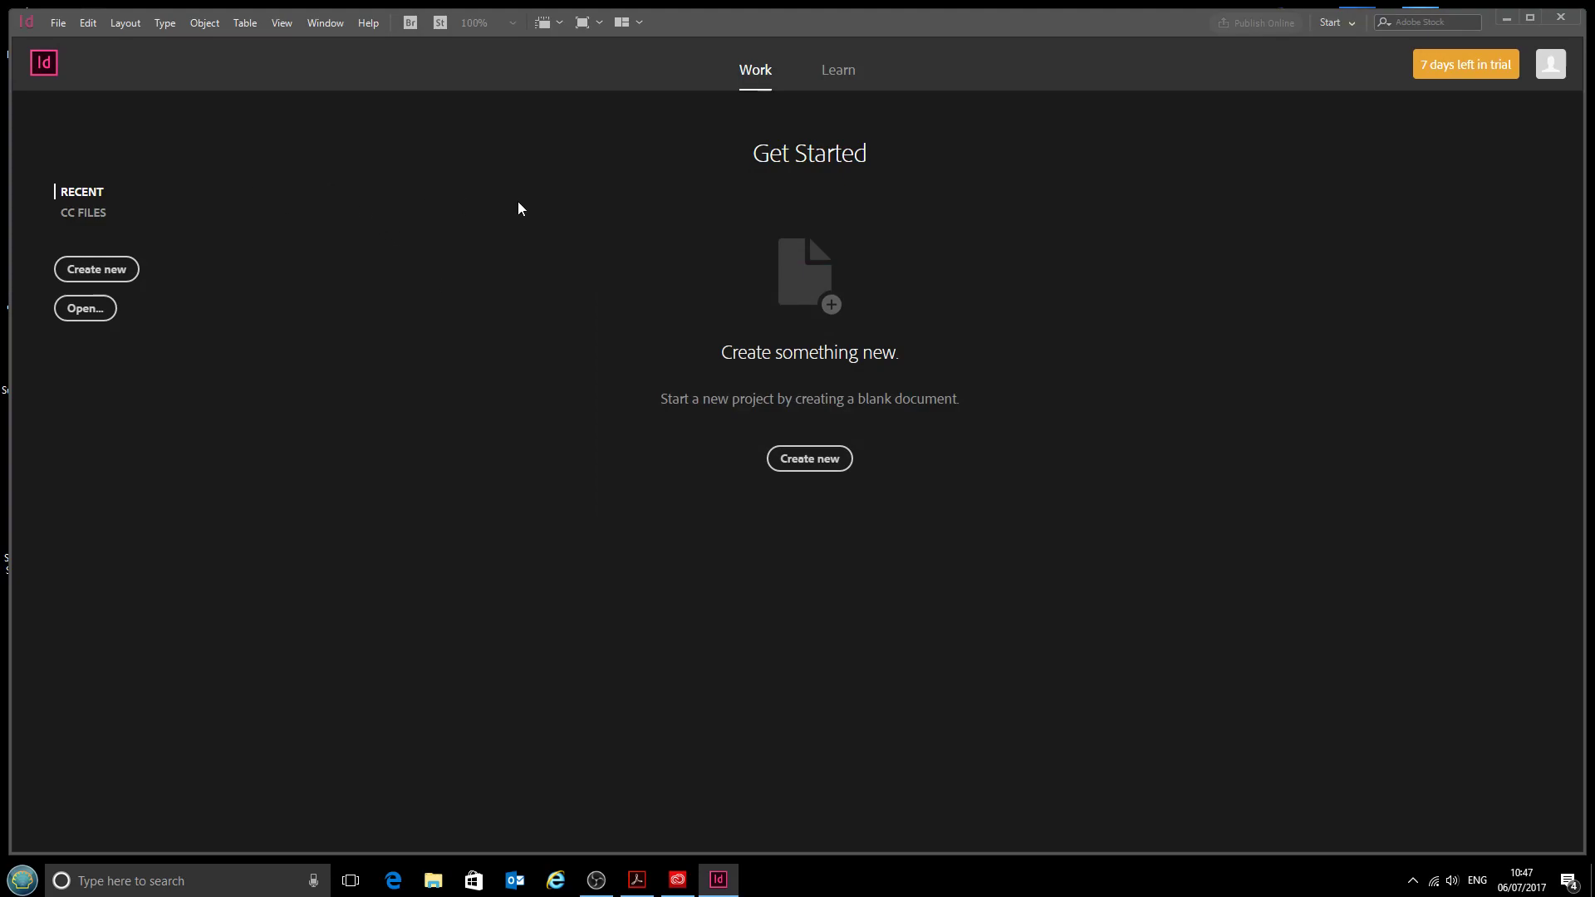
pyautogui.click(57, 24)
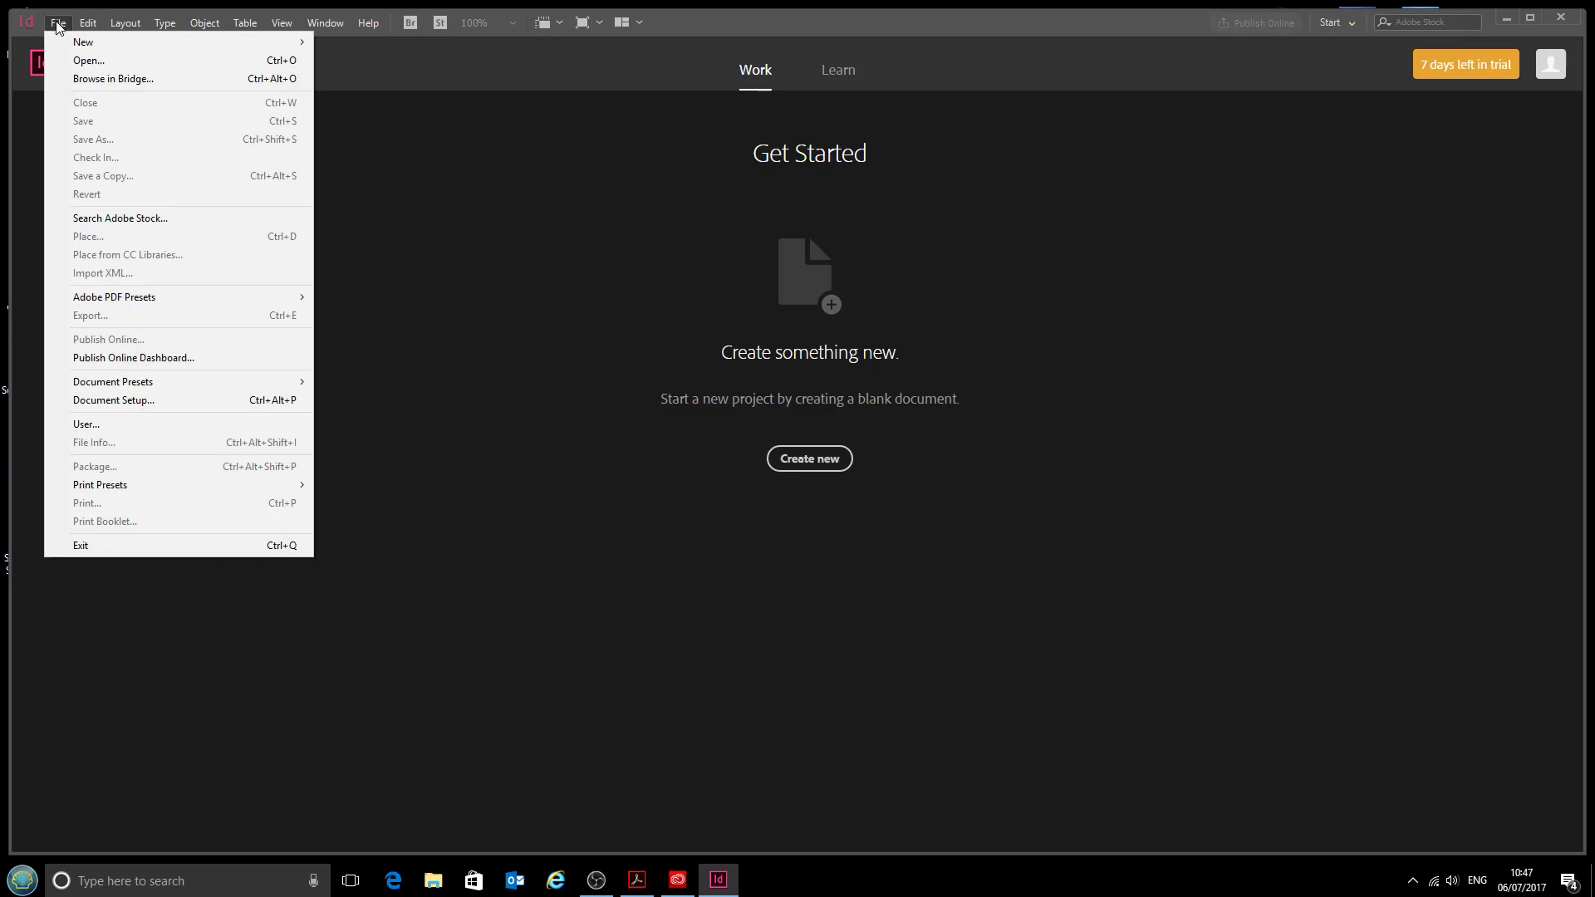
pyautogui.moveTo(83, 42)
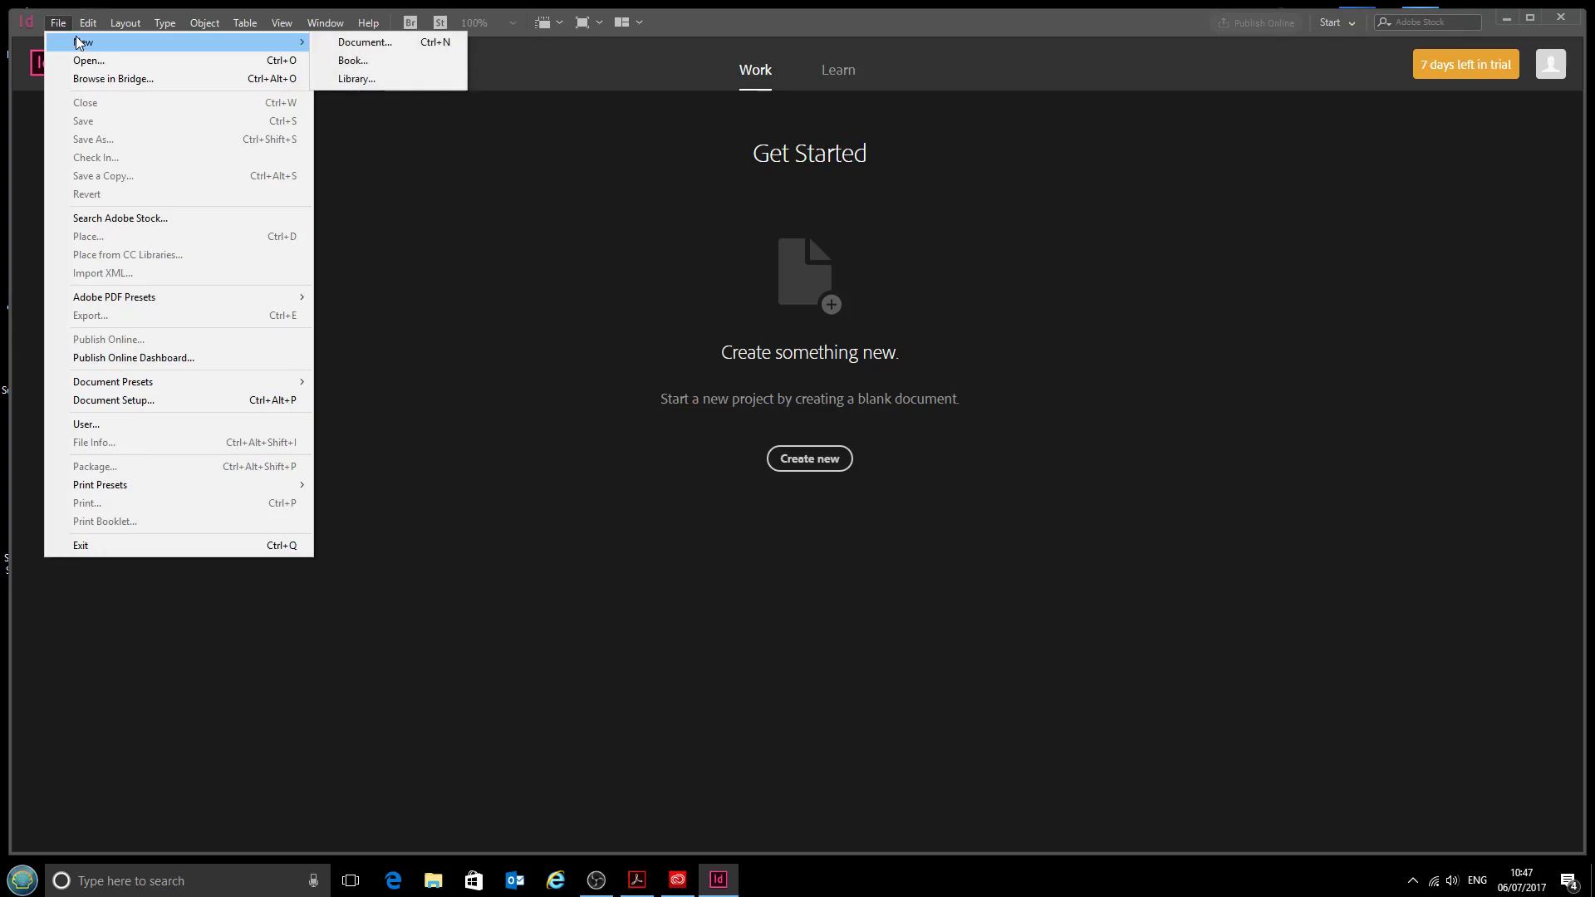
pyautogui.click(387, 38)
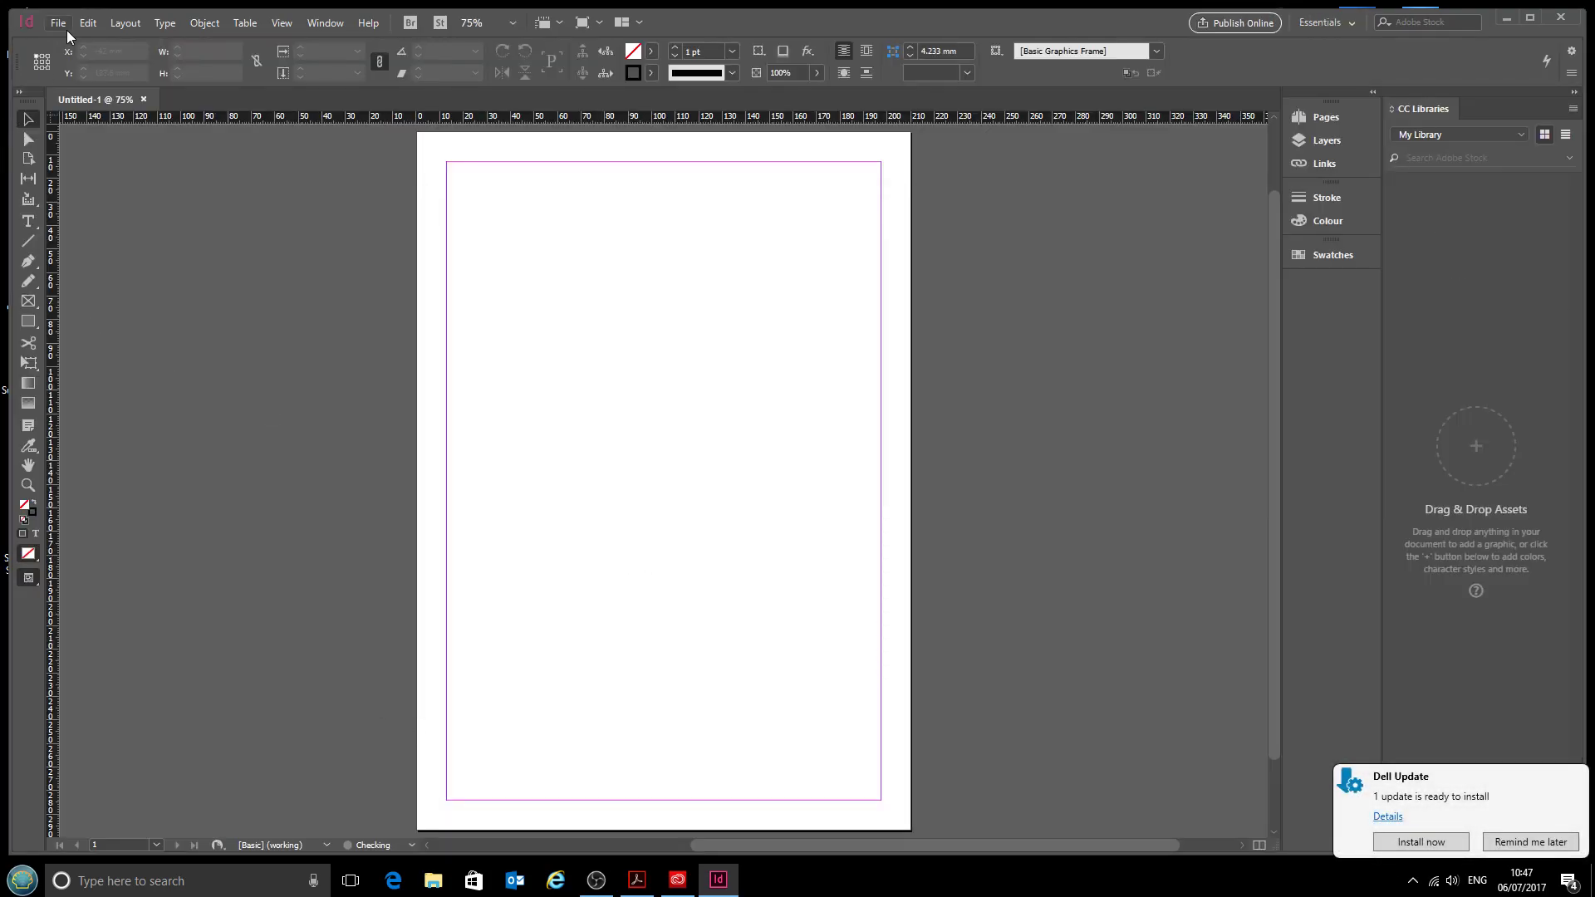
pyautogui.click(63, 24)
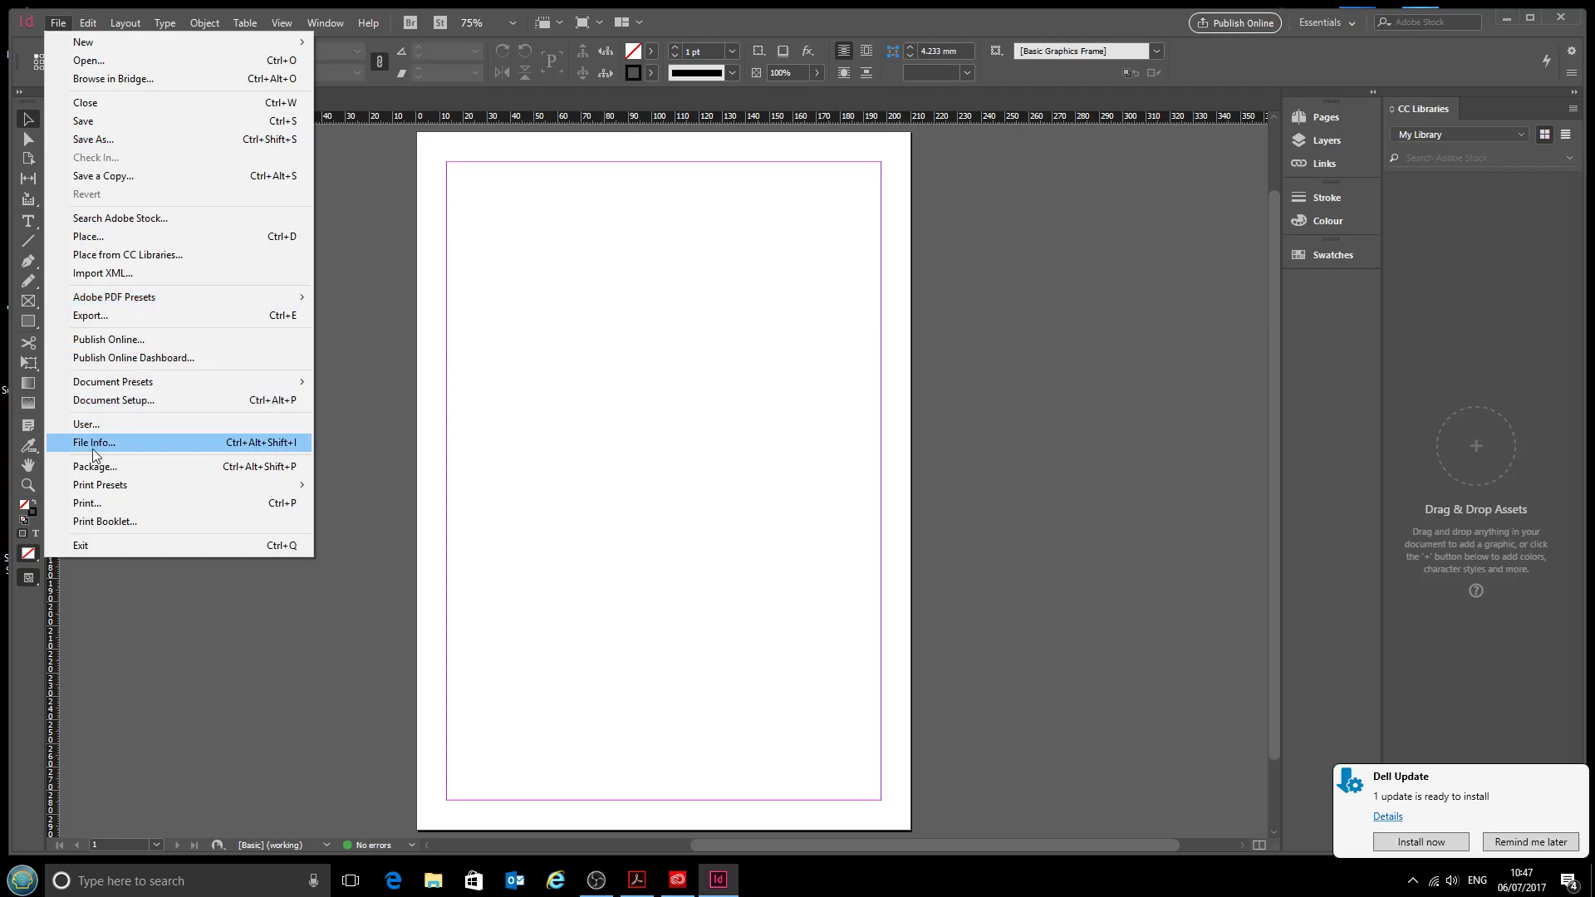
# Step: Open the Print dialog, switch the printer to Example Ricoh, and review Colour Management
pyautogui.click(94, 502)
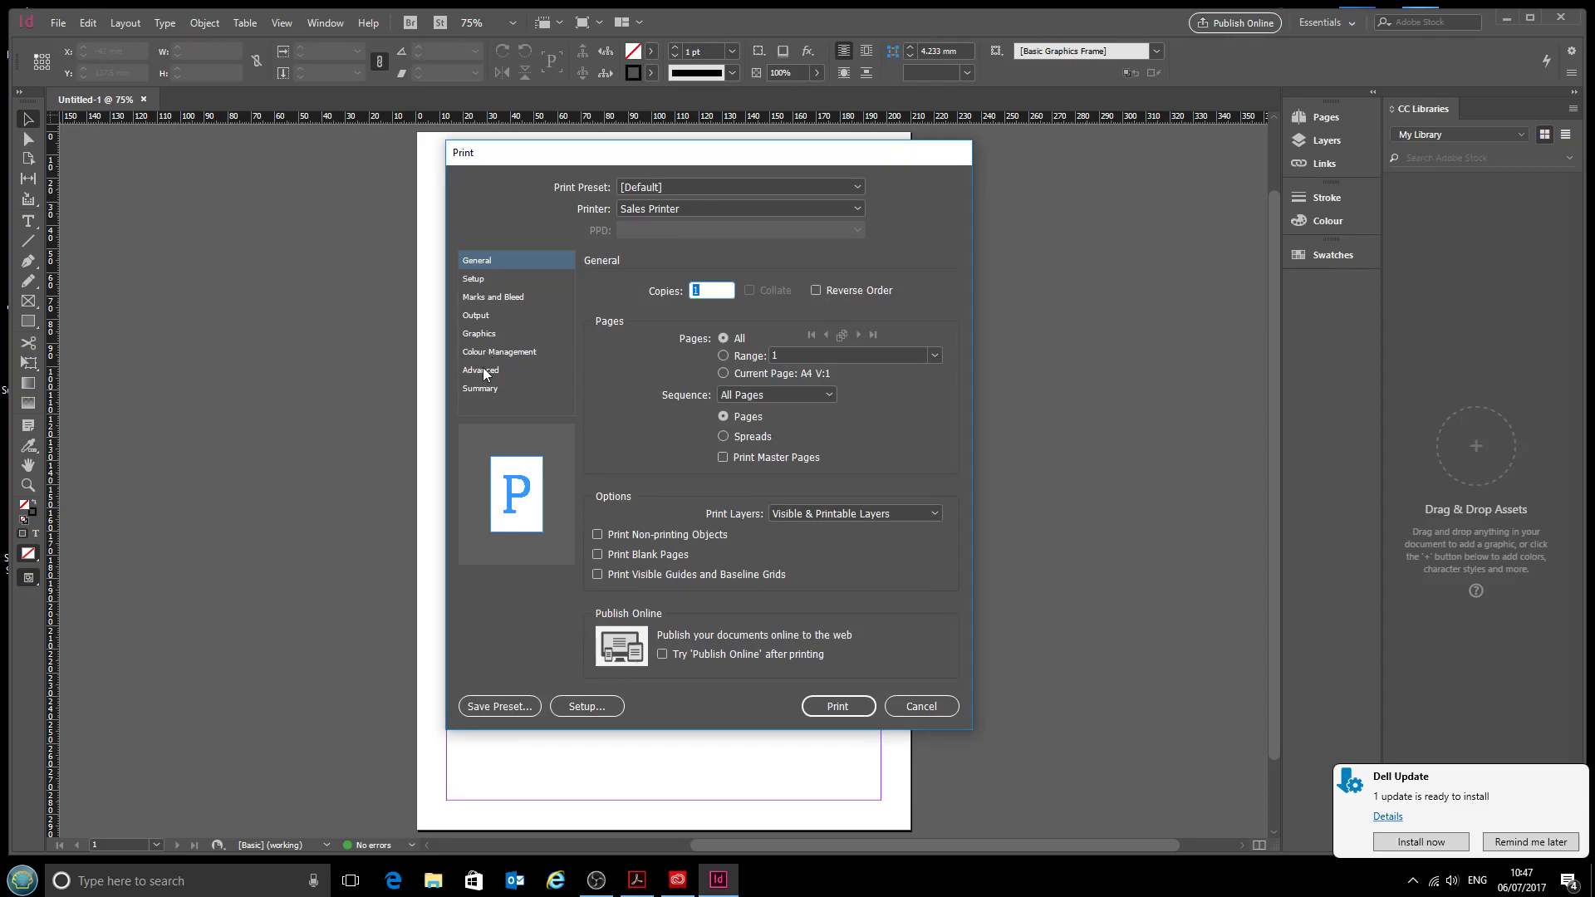
pyautogui.click(694, 208)
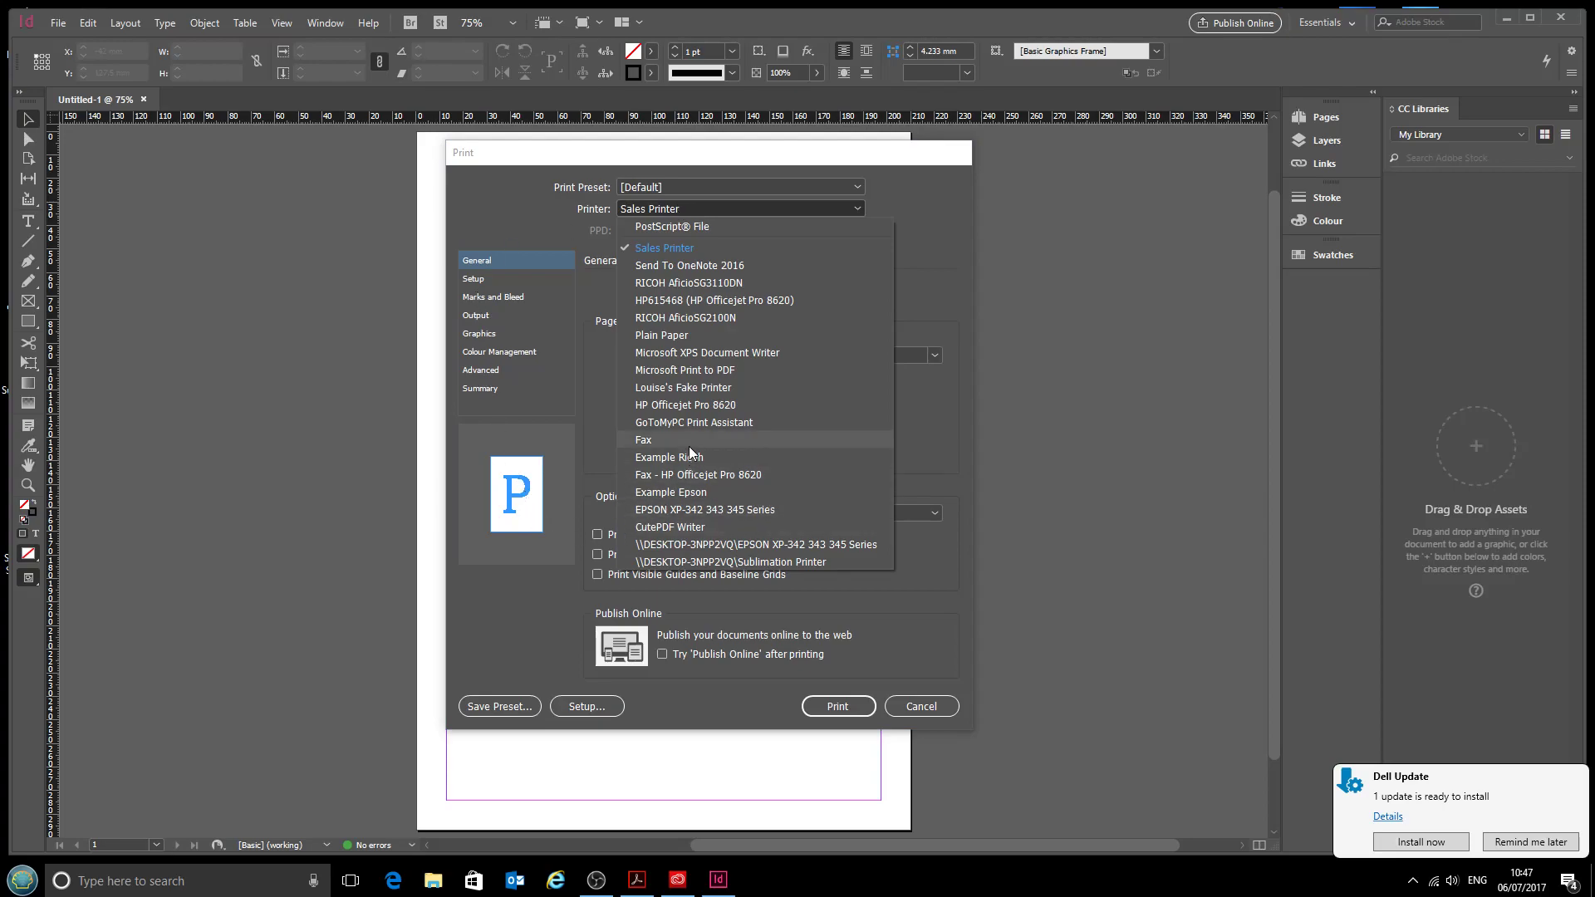
pyautogui.press('Escape')
pyautogui.press('Up')
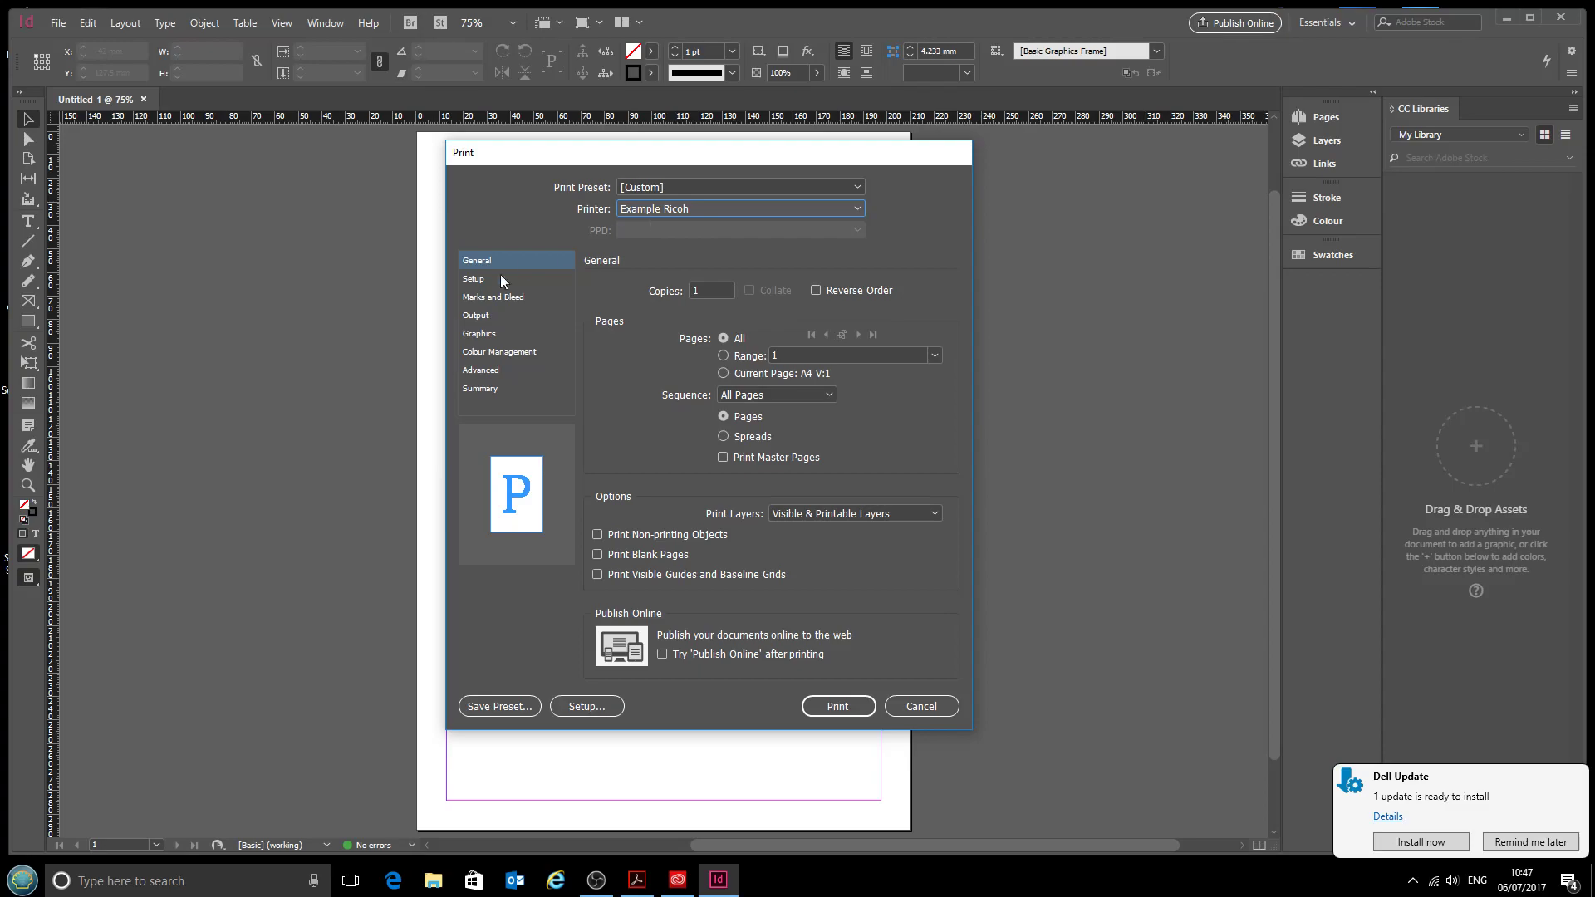
pyautogui.click(482, 354)
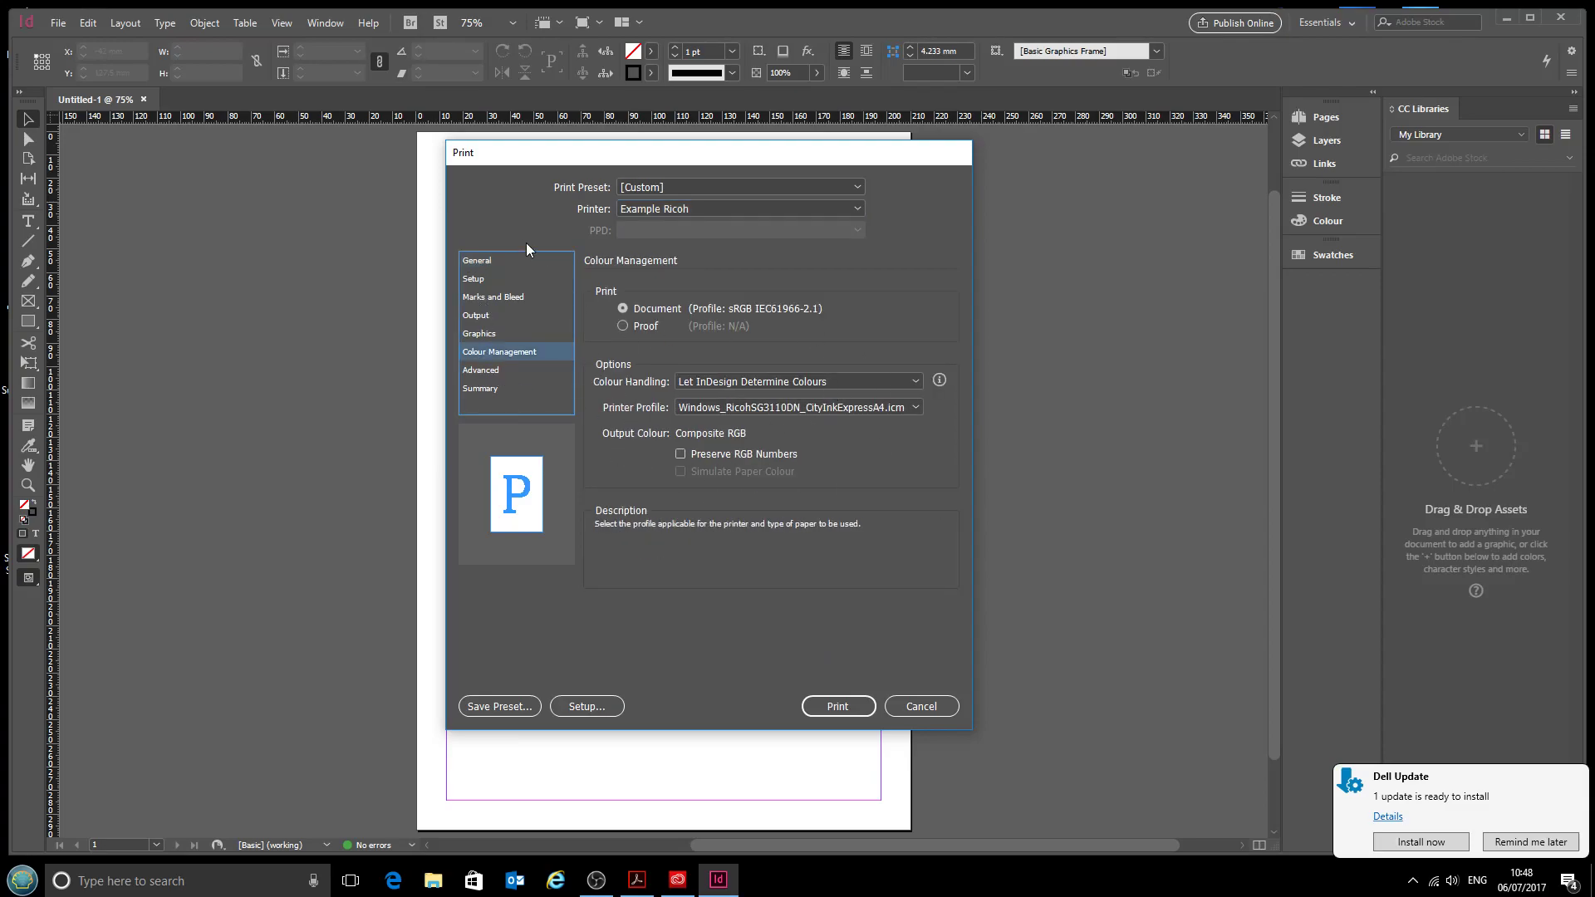
pyautogui.click(488, 262)
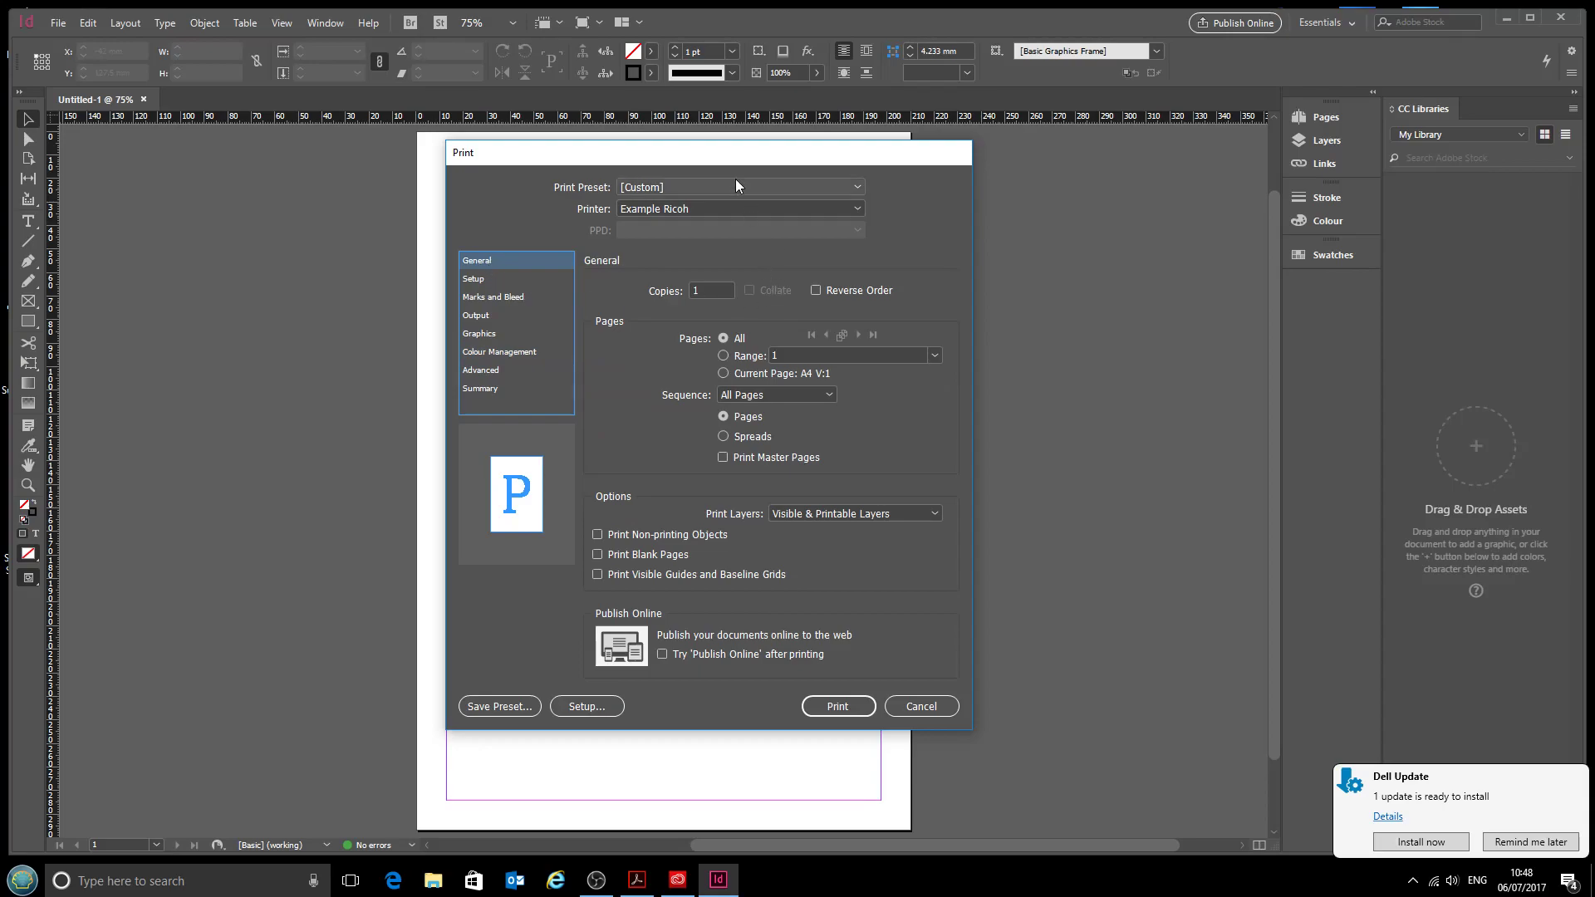
# Step: Apply the Ricoh Sublimation print preset and verify its colour management profile
pyautogui.click(656, 190)
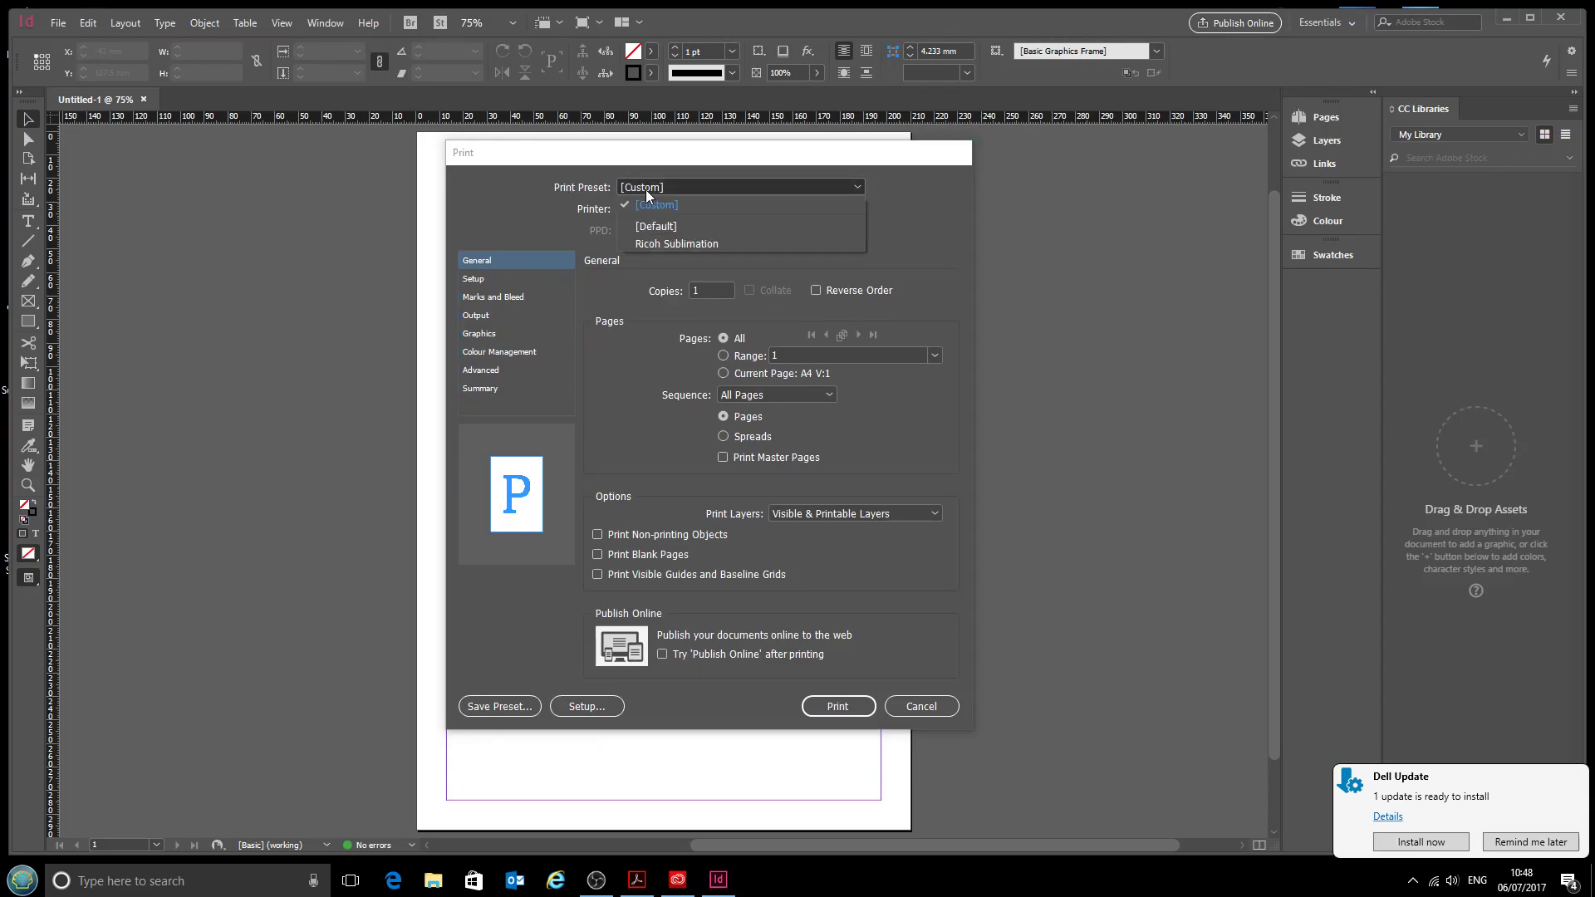
pyautogui.click(656, 244)
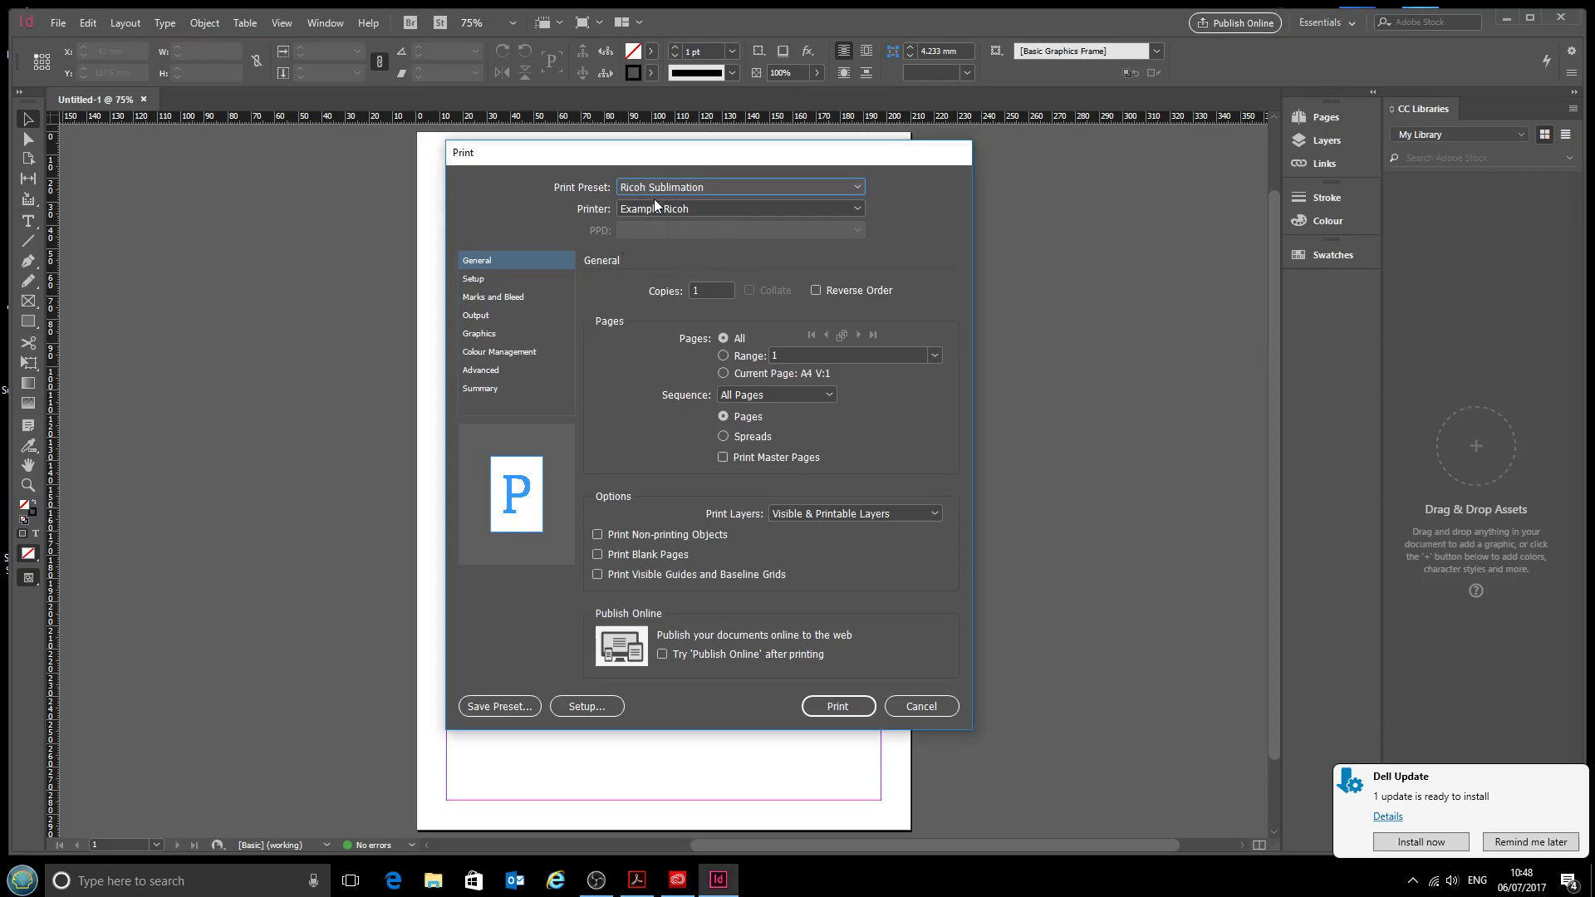
pyautogui.click(499, 351)
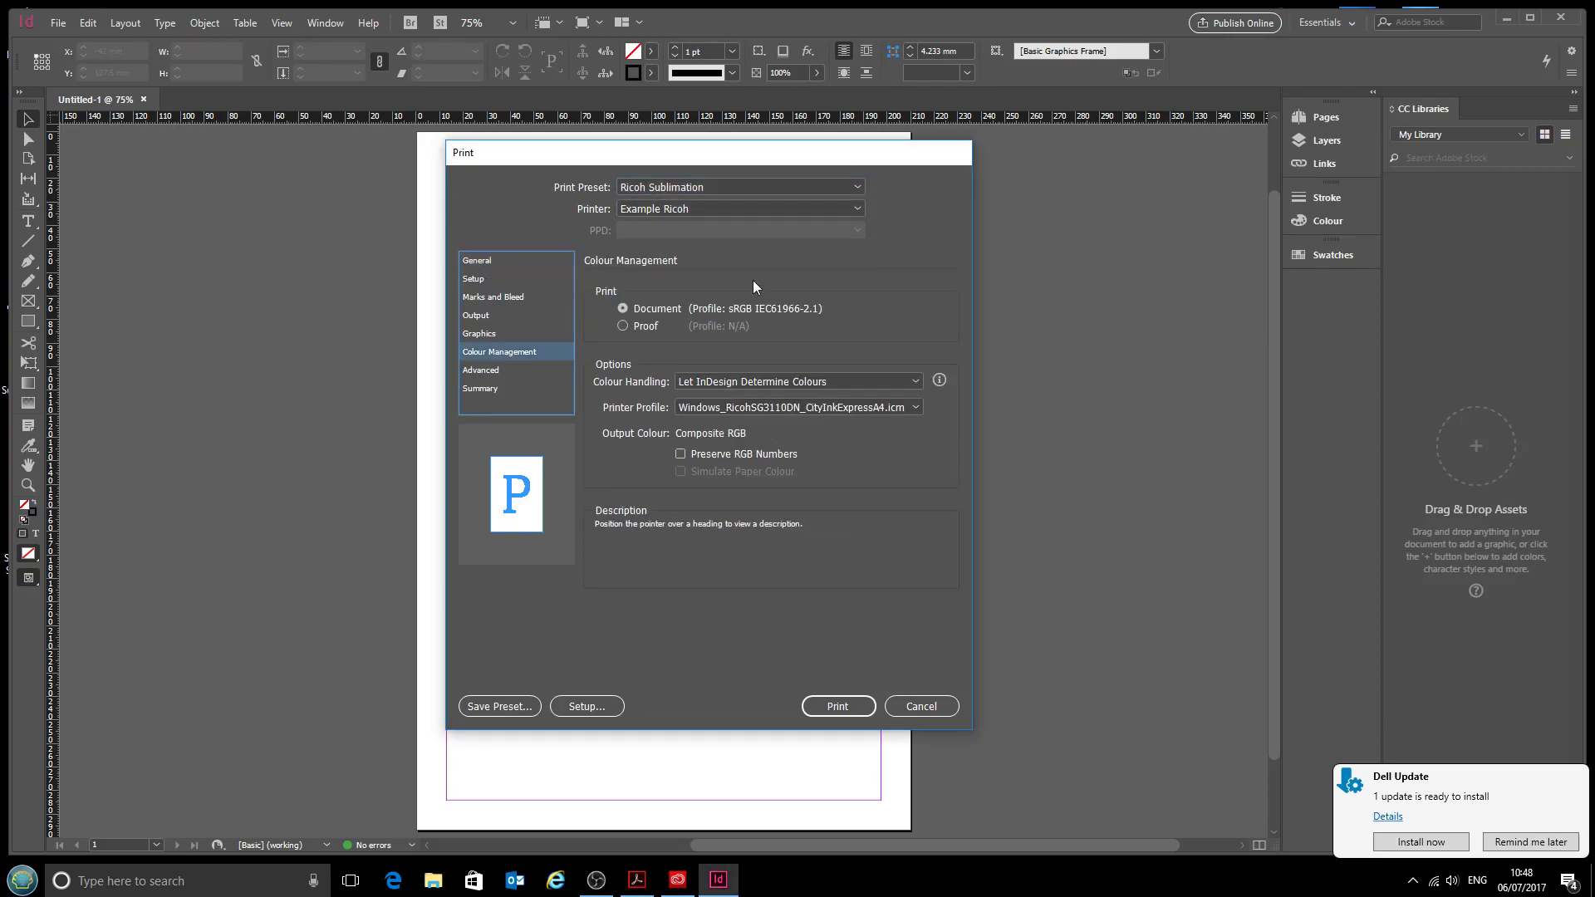
pyautogui.click(490, 259)
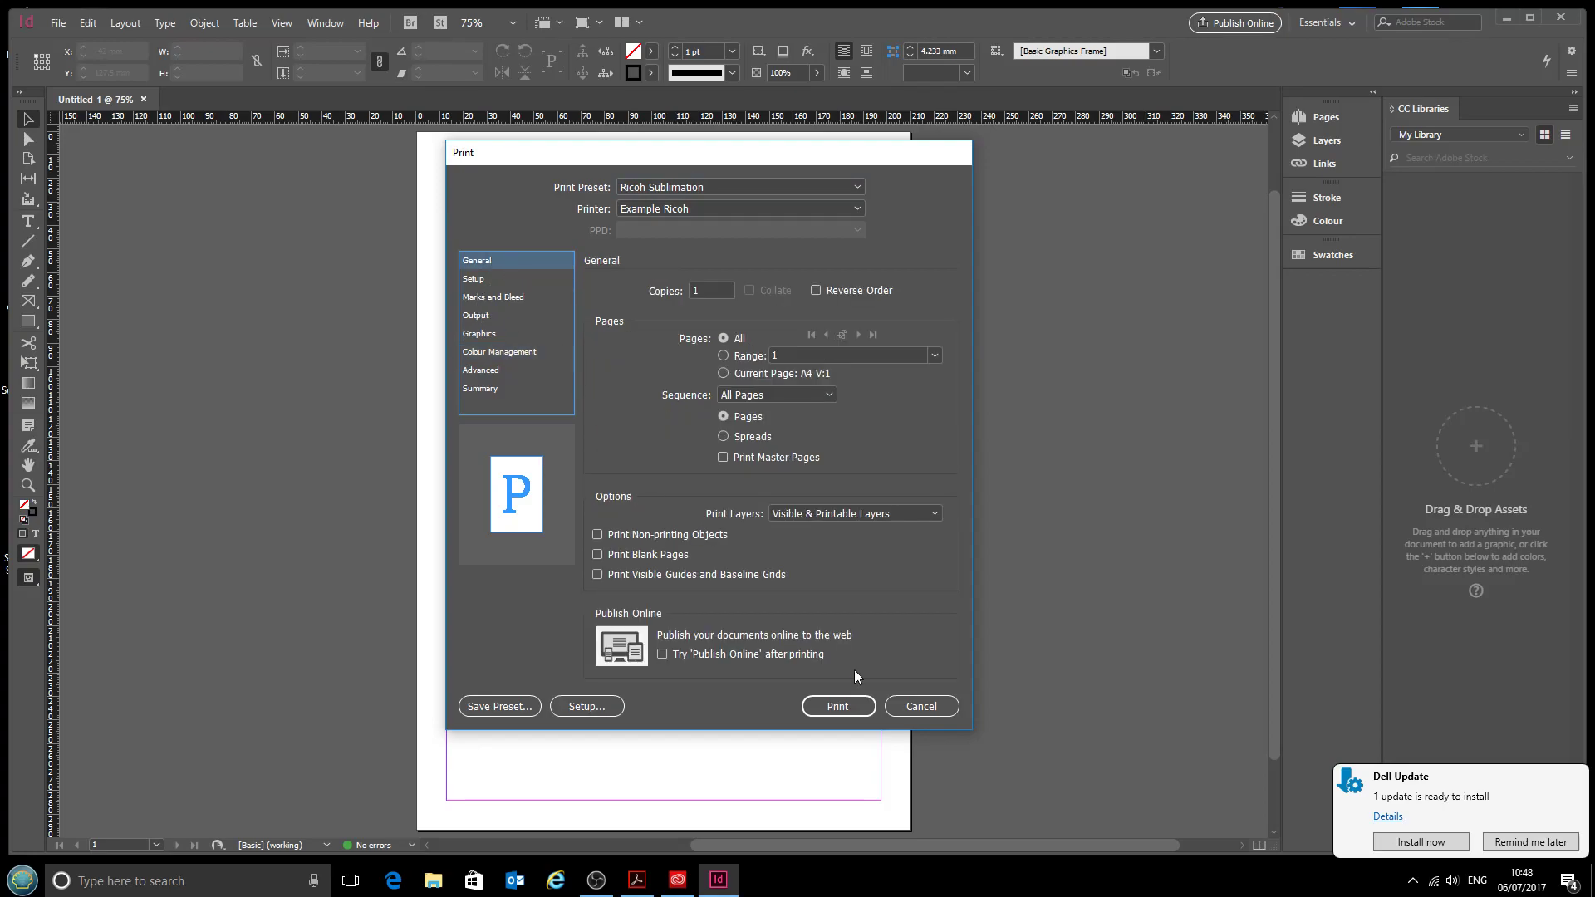
# Step: Cancel printing and reopen the Print dialog, leaving the [Default] preset with Sales Printer
pyautogui.click(924, 706)
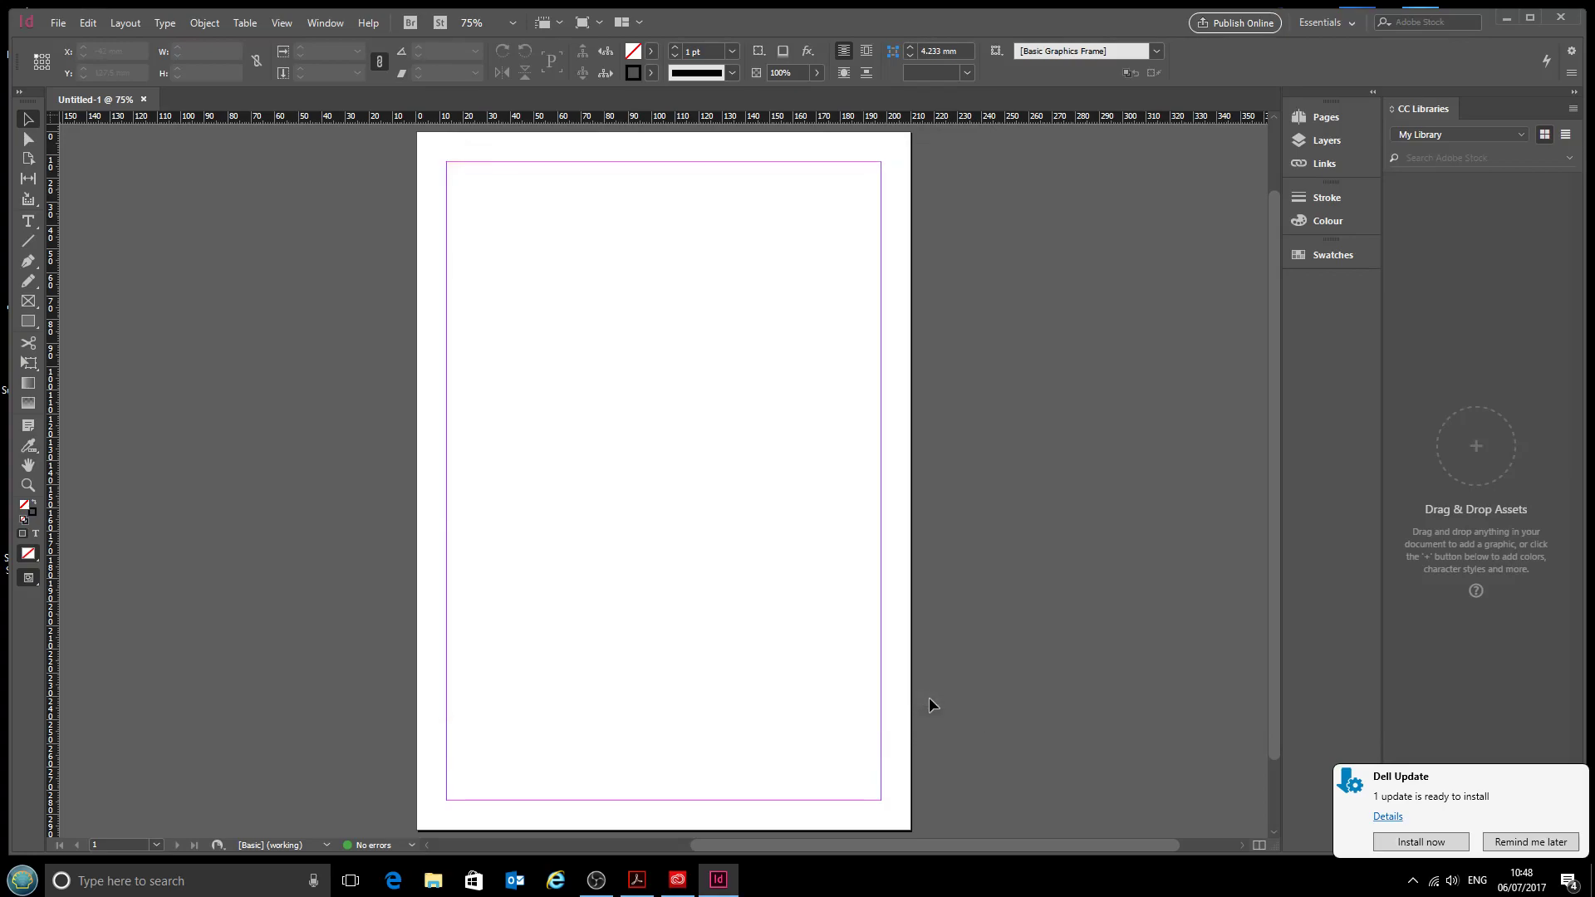
pyautogui.click(68, 26)
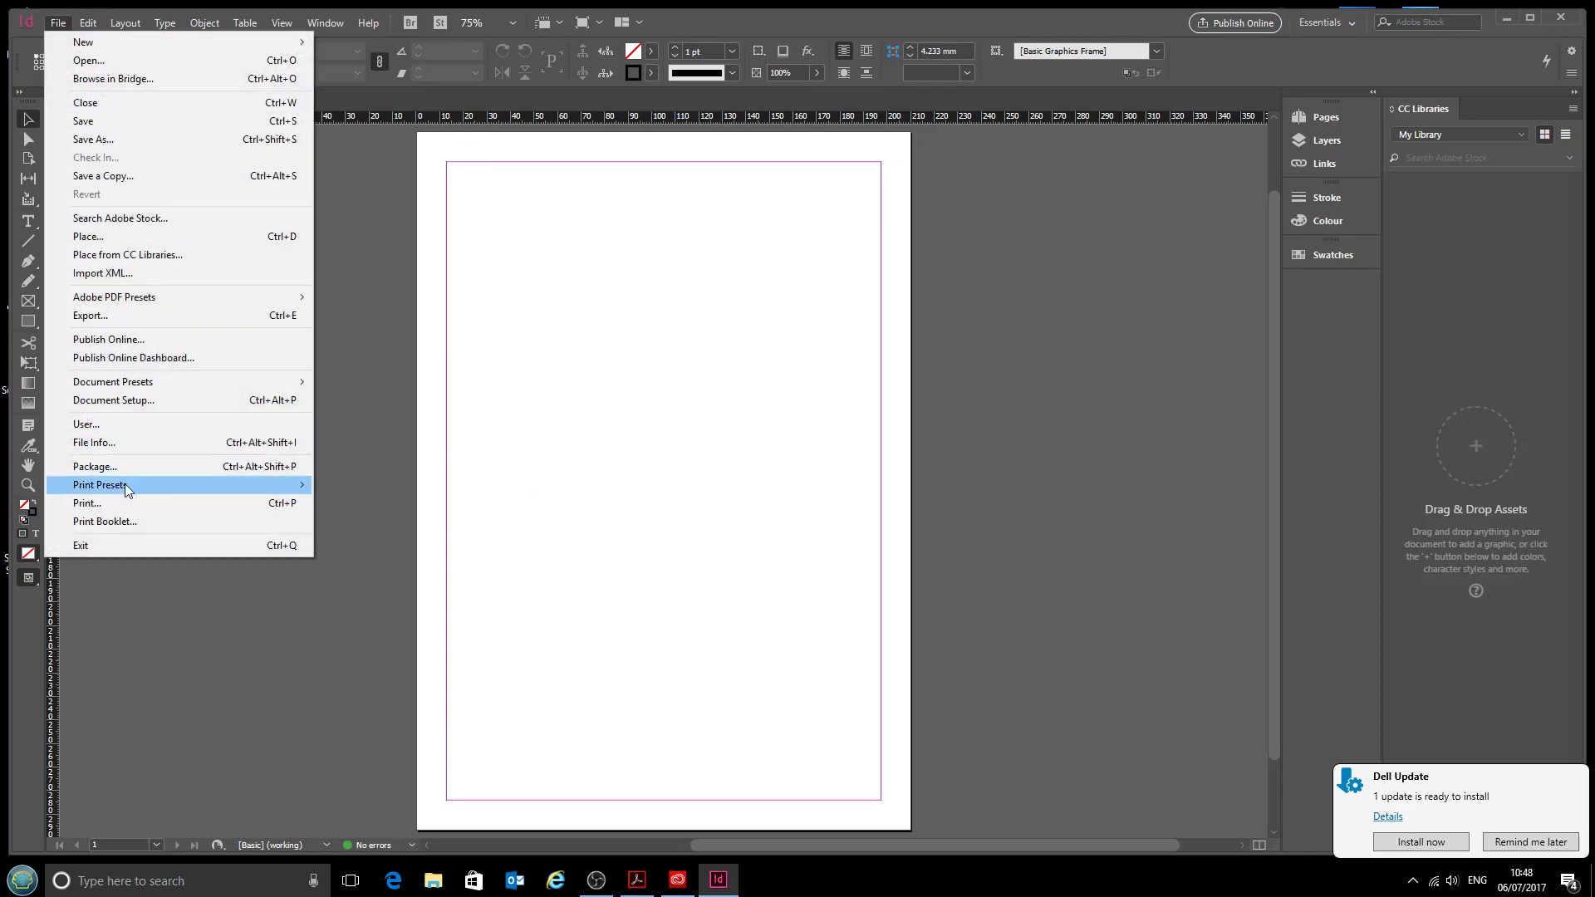
pyautogui.click(113, 504)
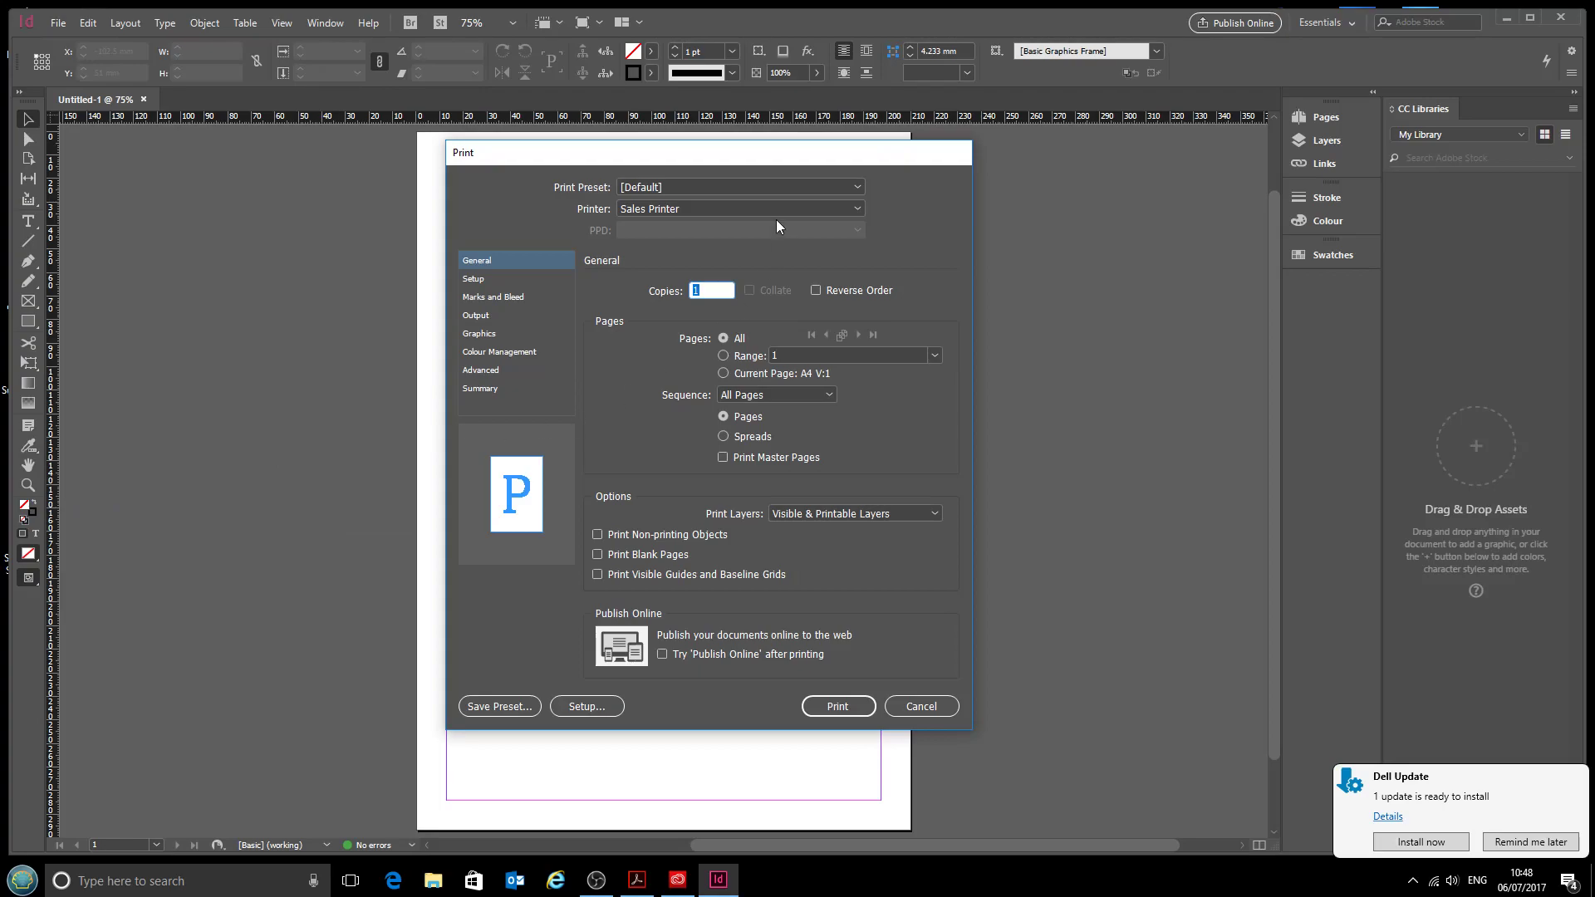
pyautogui.click(683, 191)
pyautogui.click(682, 191)
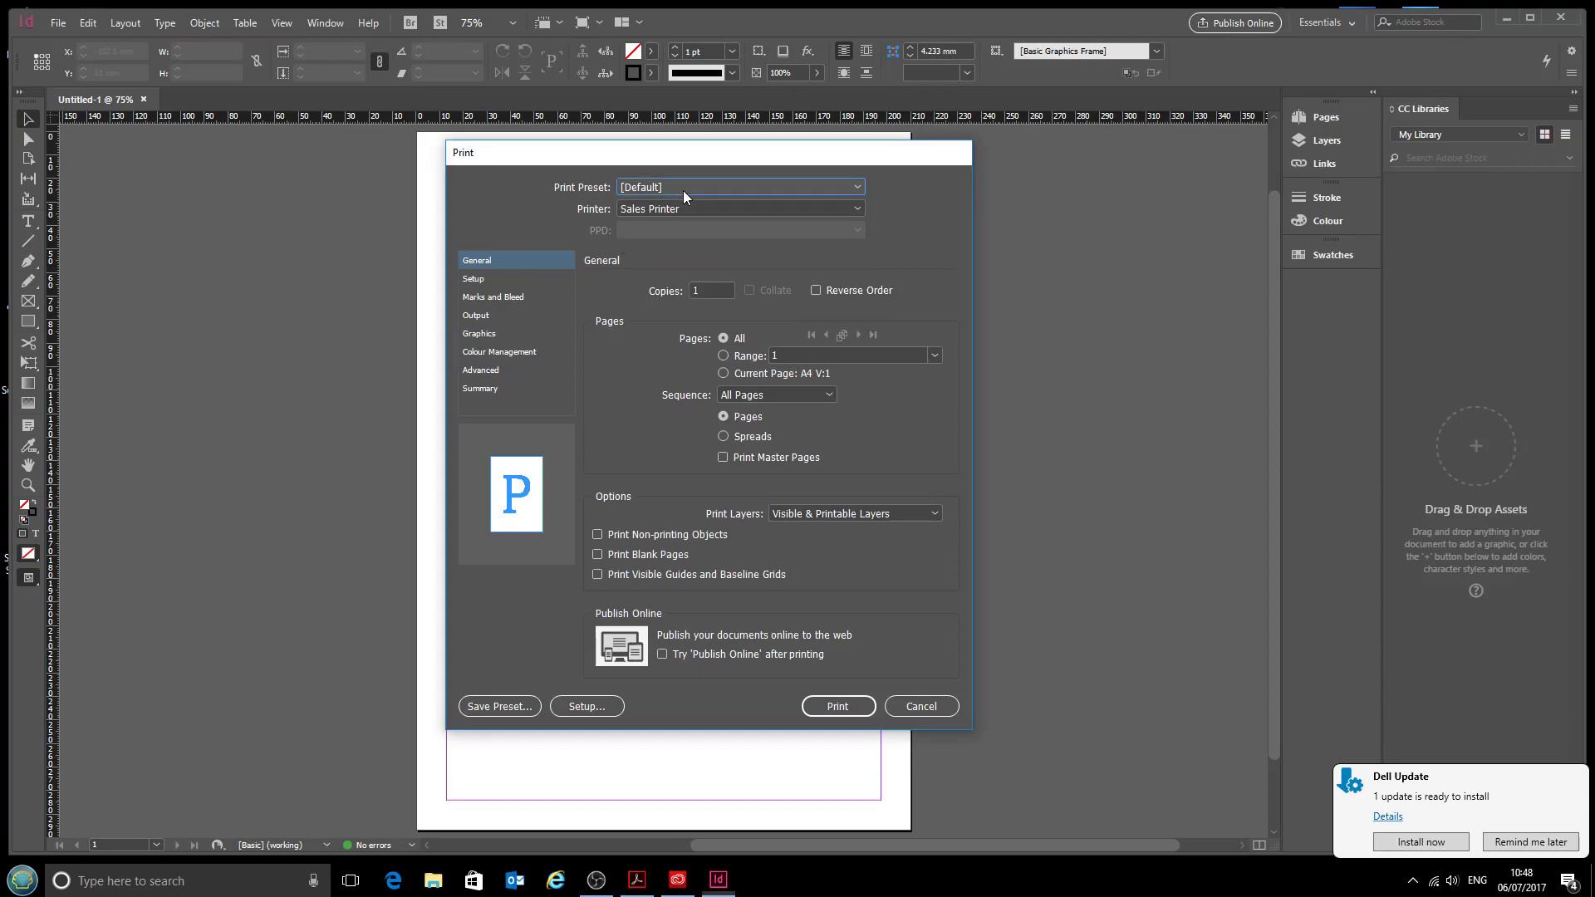